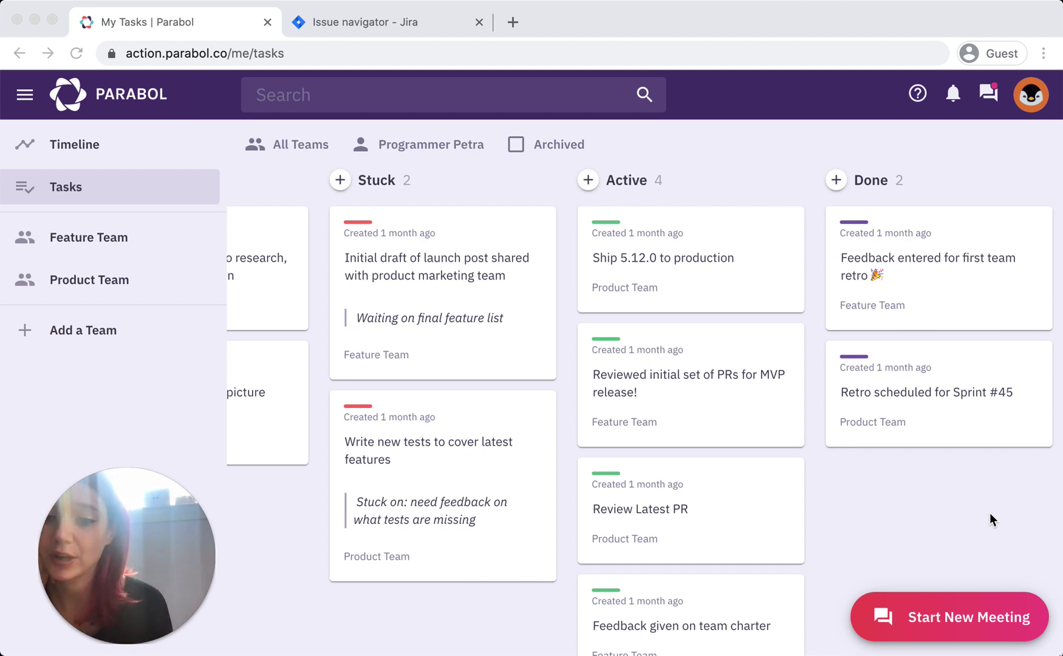
Begin a new meeting setup, browse the meeting types, and settle back on Sprint Poker for Feature Team.
{"action": "left_click", "coordinate": [930, 623]}
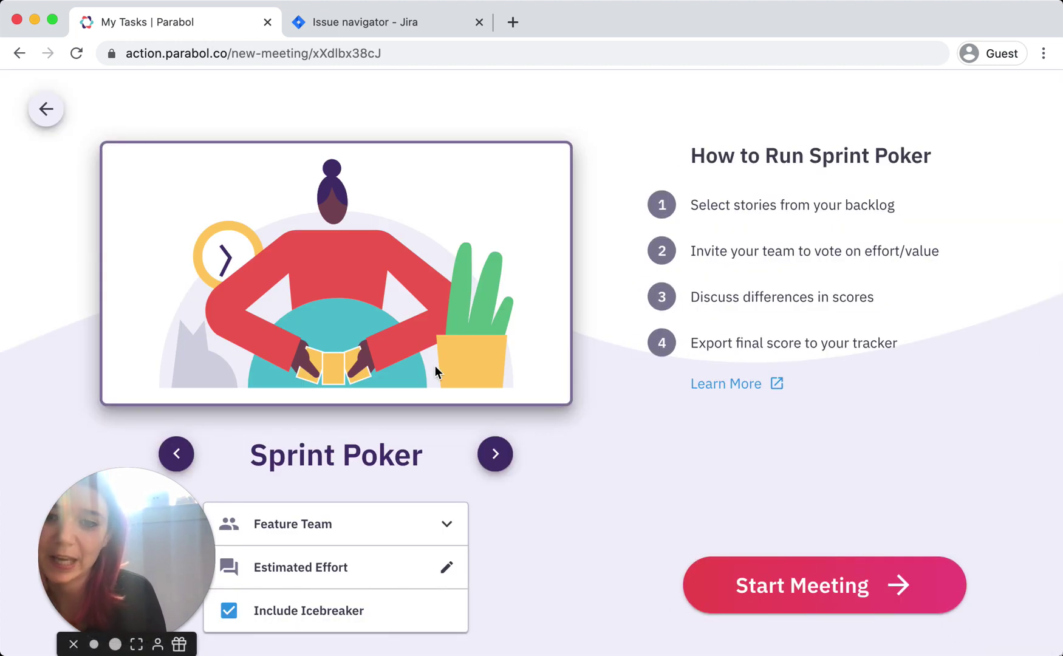
{"action": "left_click", "coordinate": [497, 453]}
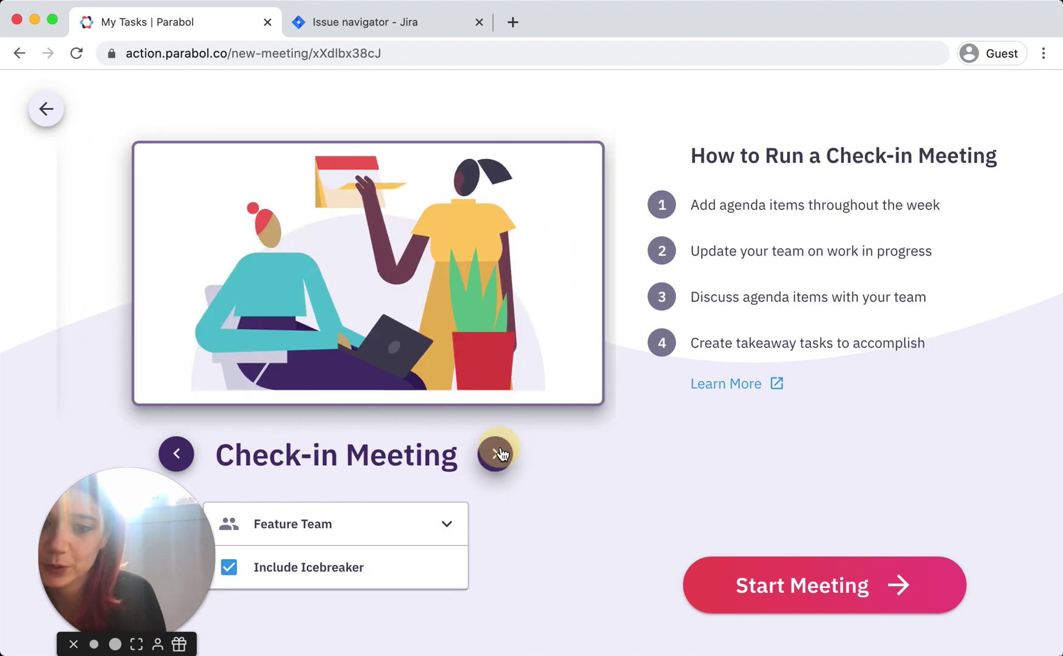
{"action": "left_click", "coordinate": [497, 453]}
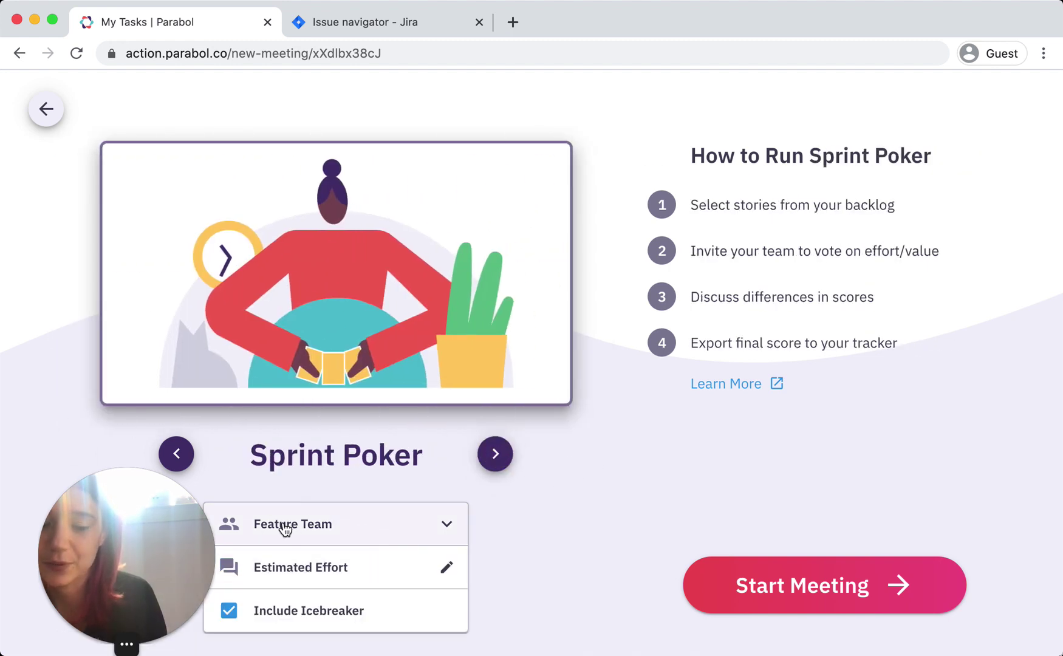
Preview the Sprint Poker templates and make an editable team copy of Estimated Effort.
{"action": "left_click", "coordinate": [447, 566]}
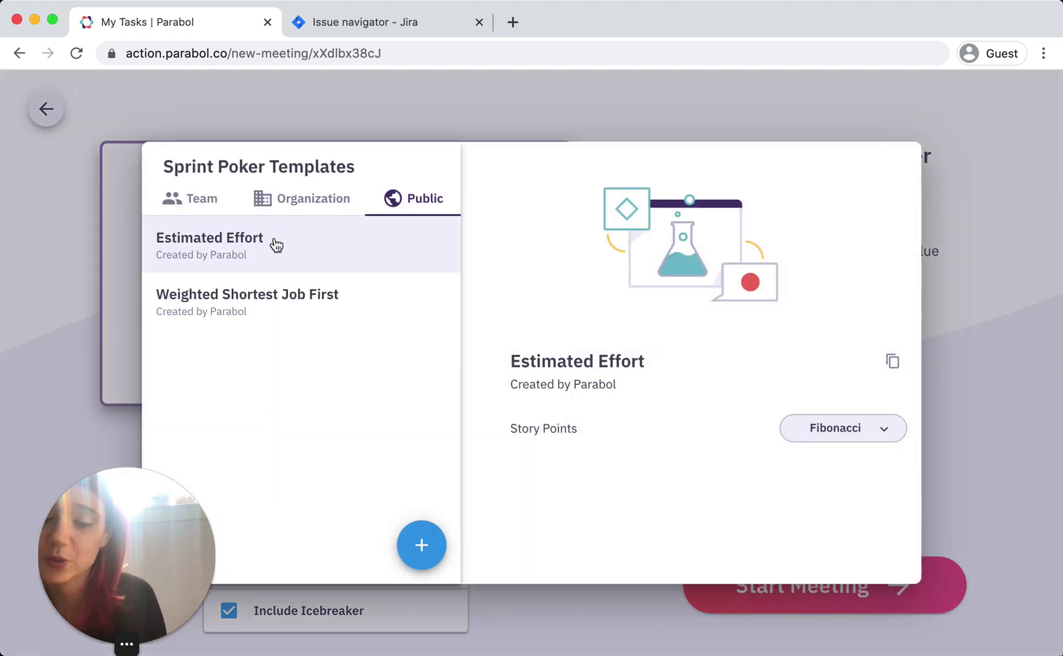
{"action": "left_click", "coordinate": [239, 287]}
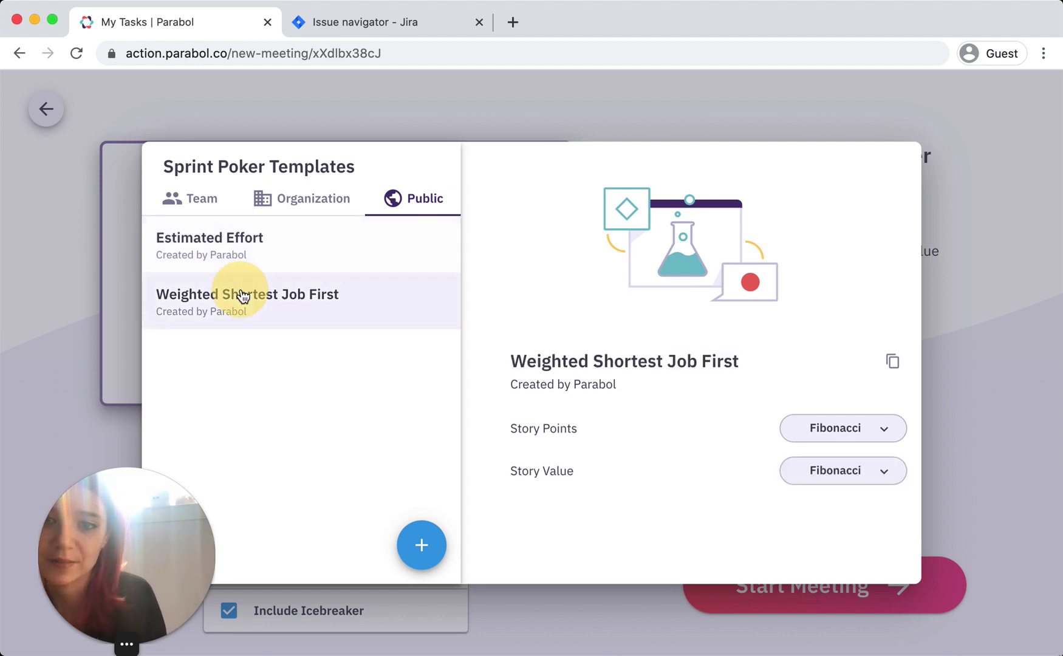
{"action": "left_click", "coordinate": [249, 246]}
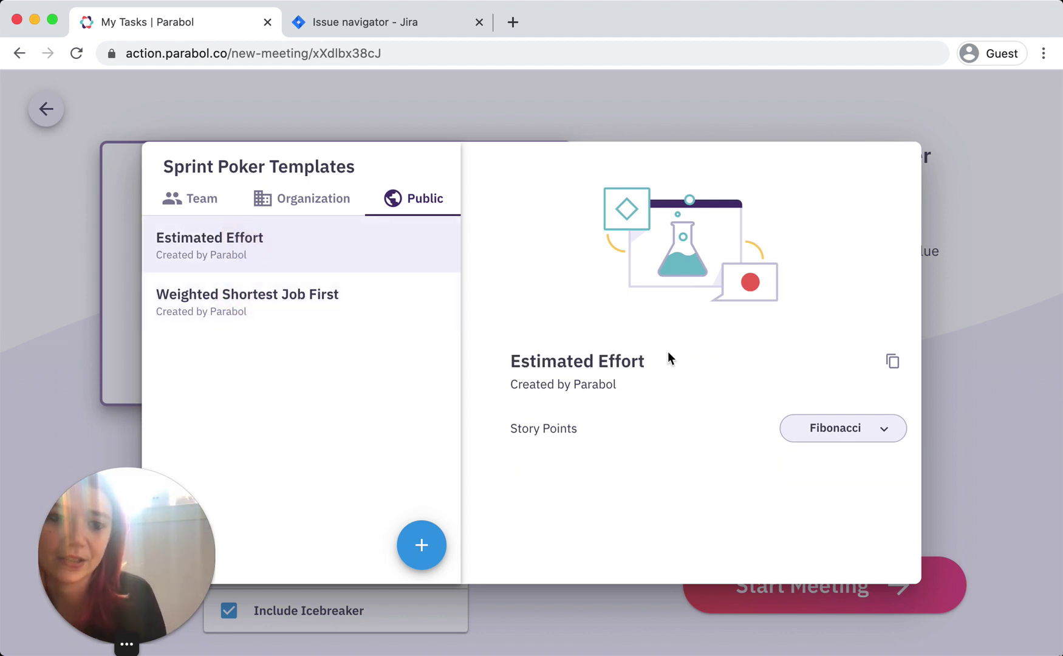
{"action": "left_click", "coordinate": [893, 362]}
Rename the copy 'Story Point', adding then removing an extra dimension to keep only Story Points.
{"action": "left_click", "coordinate": [706, 365]}
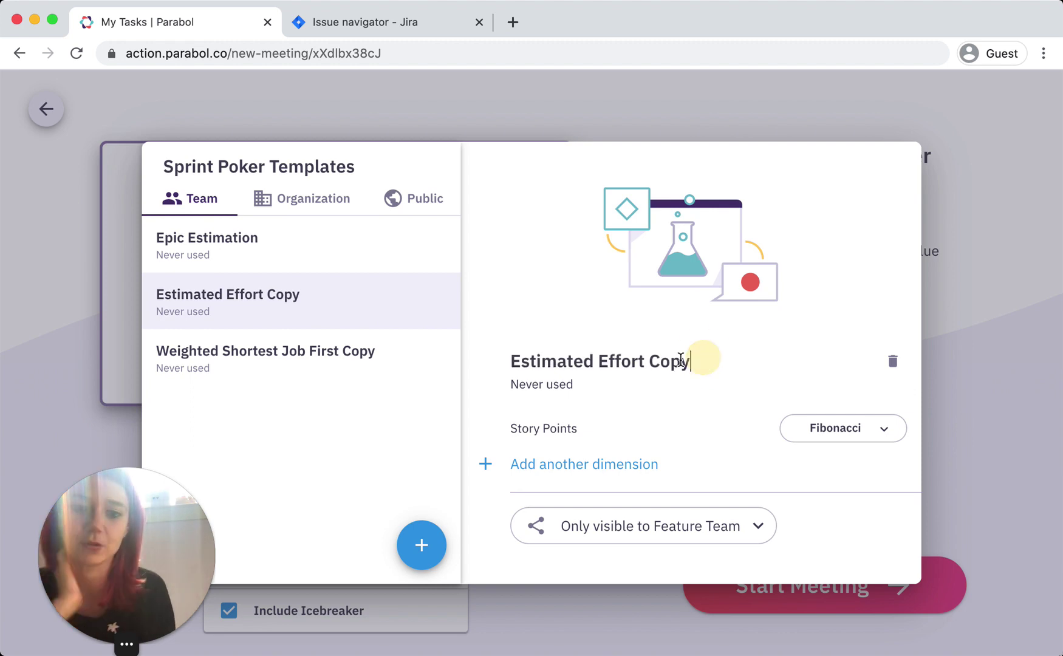
{"action": "left_click_drag", "start_coordinate": [703, 361], "coordinate": [510, 361]}
{"action": "type", "text": "Story Point"}
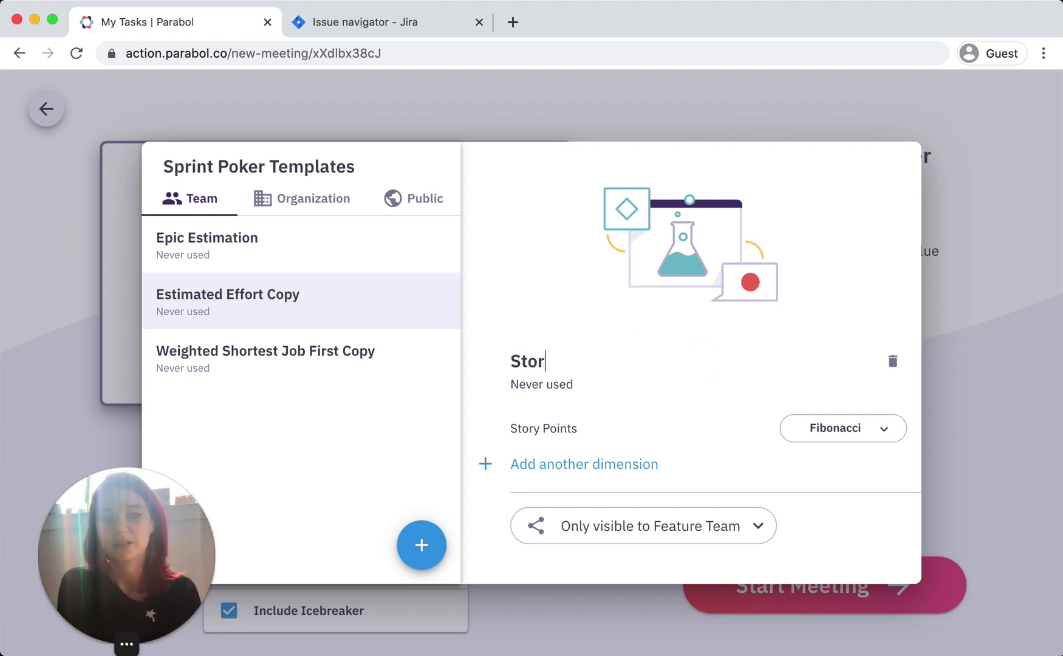
{"action": "left_click", "coordinate": [822, 479]}
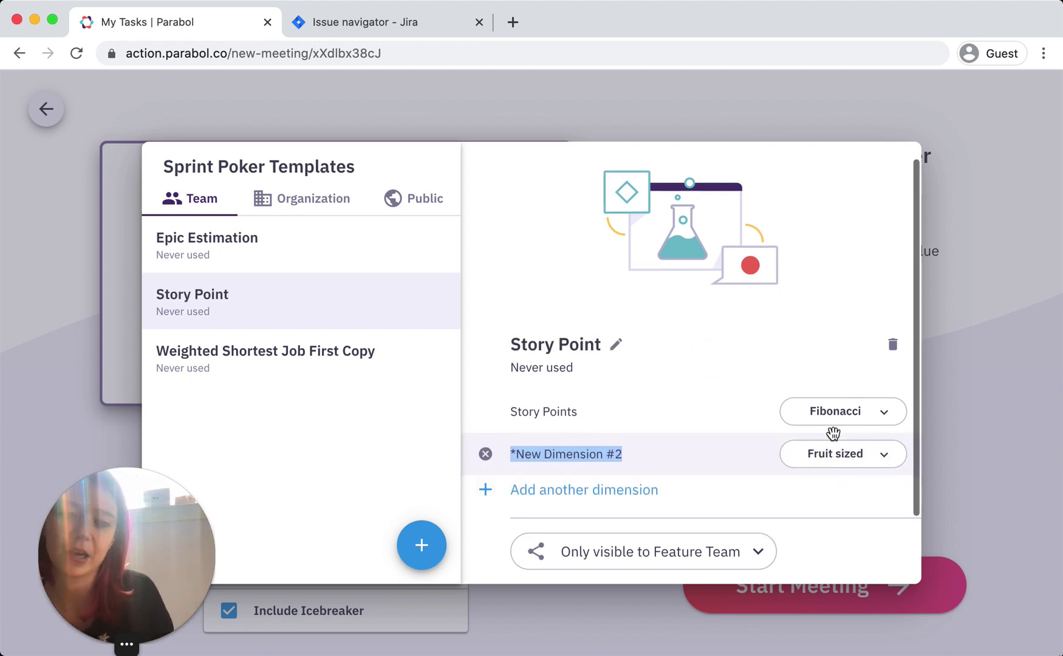
{"action": "left_click", "coordinate": [486, 455]}
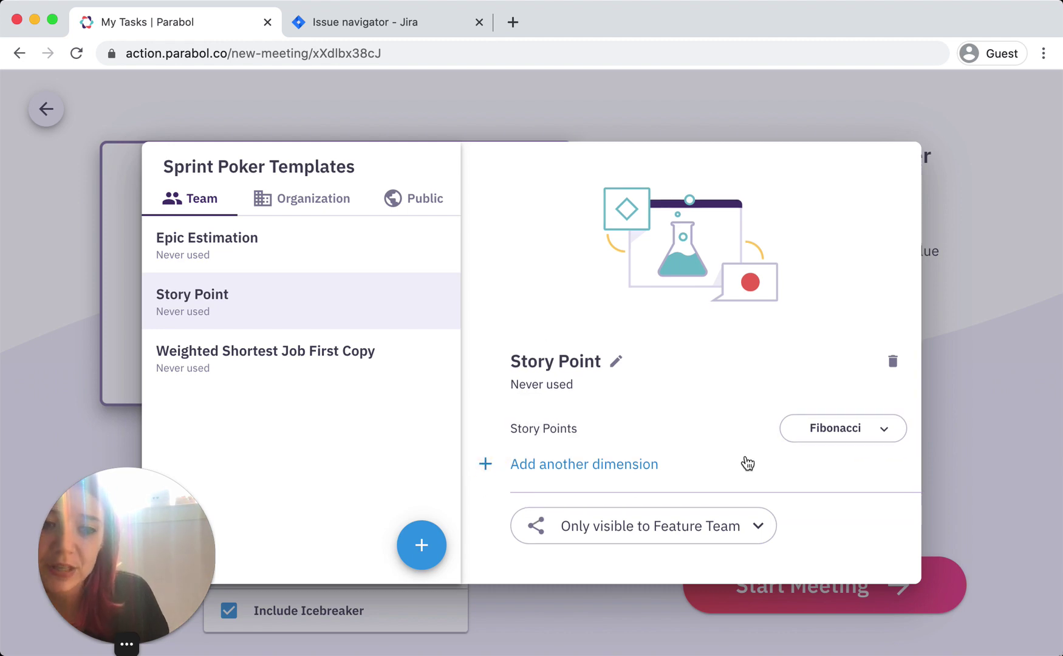
Set the Story Points scale to Fruit sized, then go back to the public Estimated Effort template.
{"action": "left_click", "coordinate": [832, 430]}
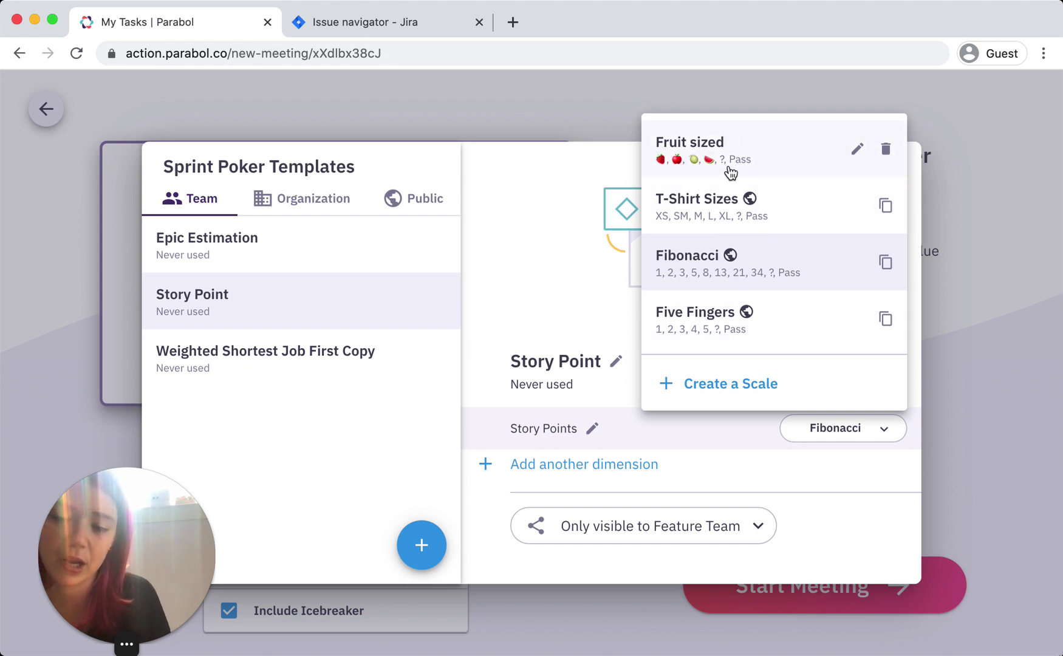
{"action": "left_click", "coordinate": [775, 163]}
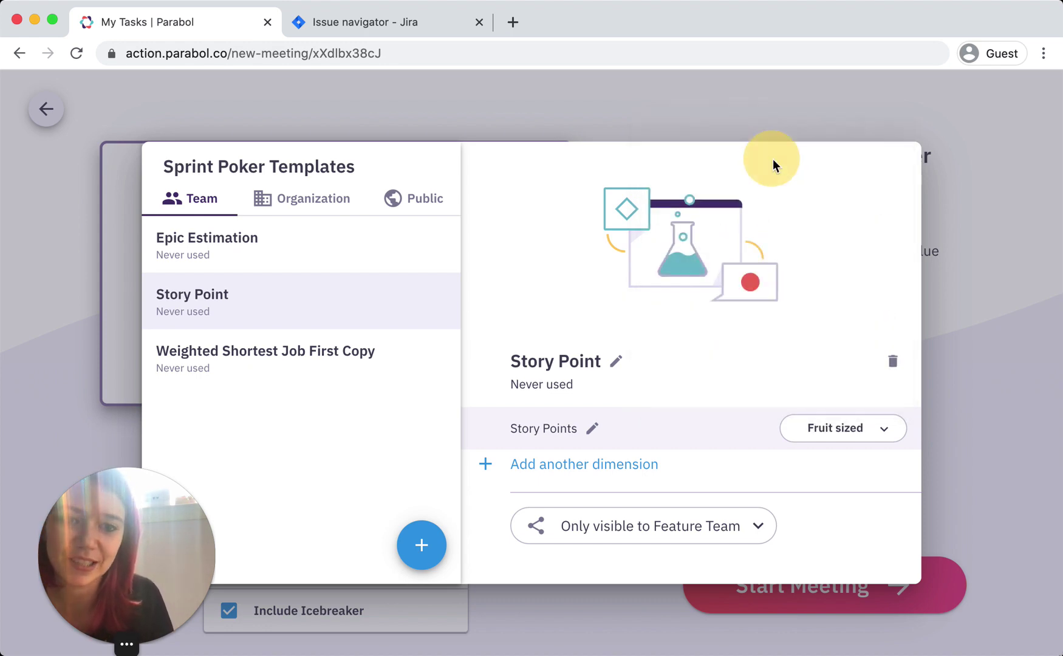
{"action": "left_click", "coordinate": [827, 431]}
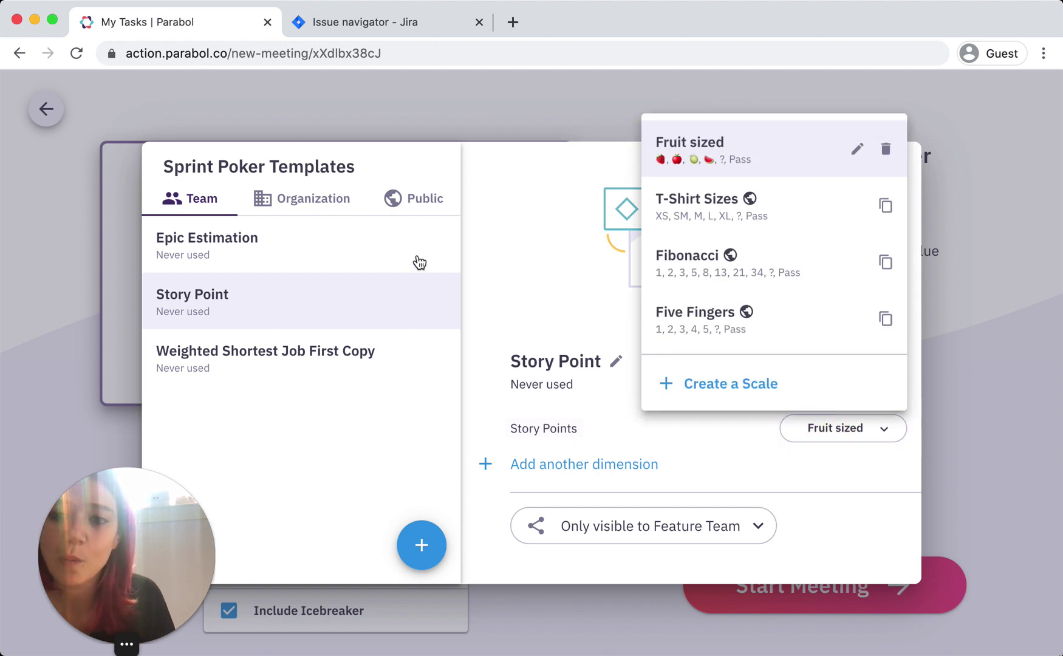
{"action": "left_click", "coordinate": [415, 200]}
{"action": "left_click", "coordinate": [309, 253]}
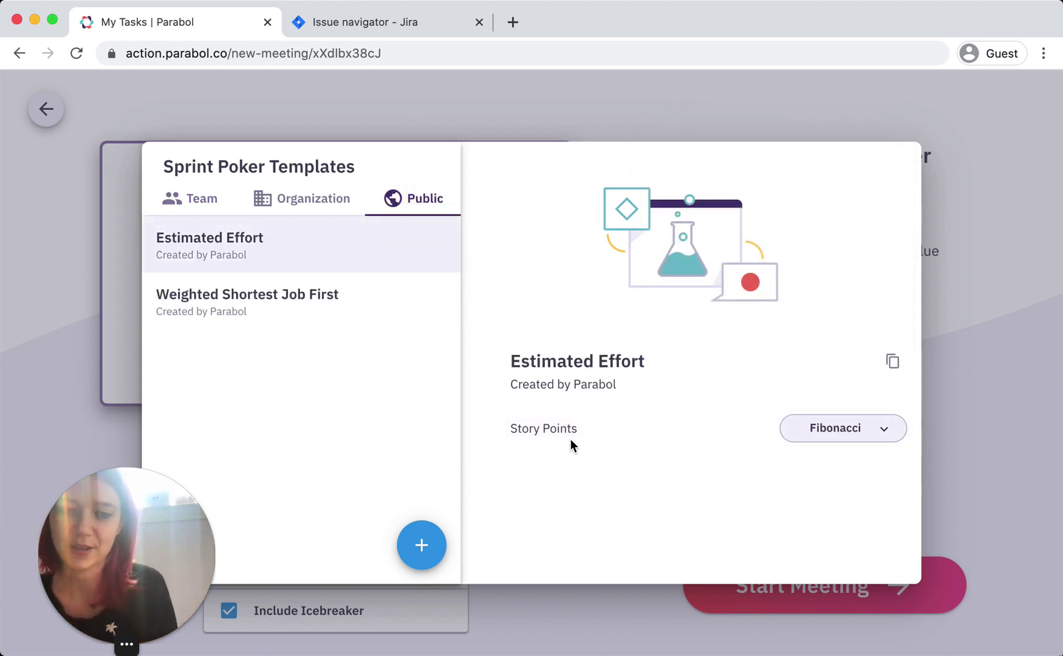
Close the template chooser, keep the icebreaker included, and start Sprint Poker #9 with Estimated Effort.
{"action": "left_click", "coordinate": [1003, 437]}
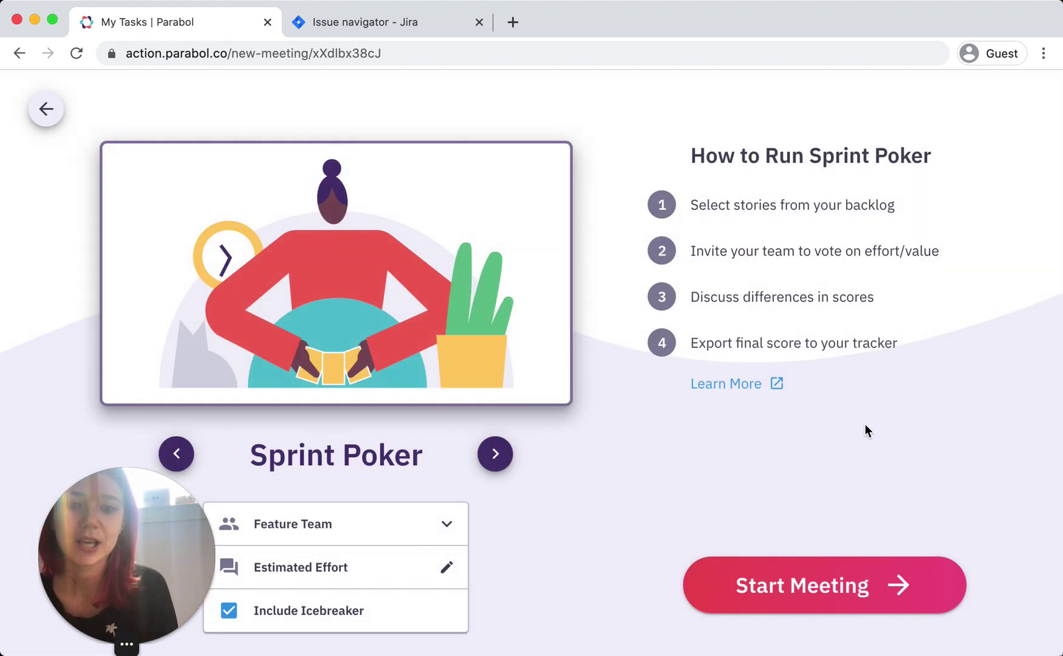
{"action": "left_click", "coordinate": [267, 620]}
{"action": "left_click", "coordinate": [268, 619]}
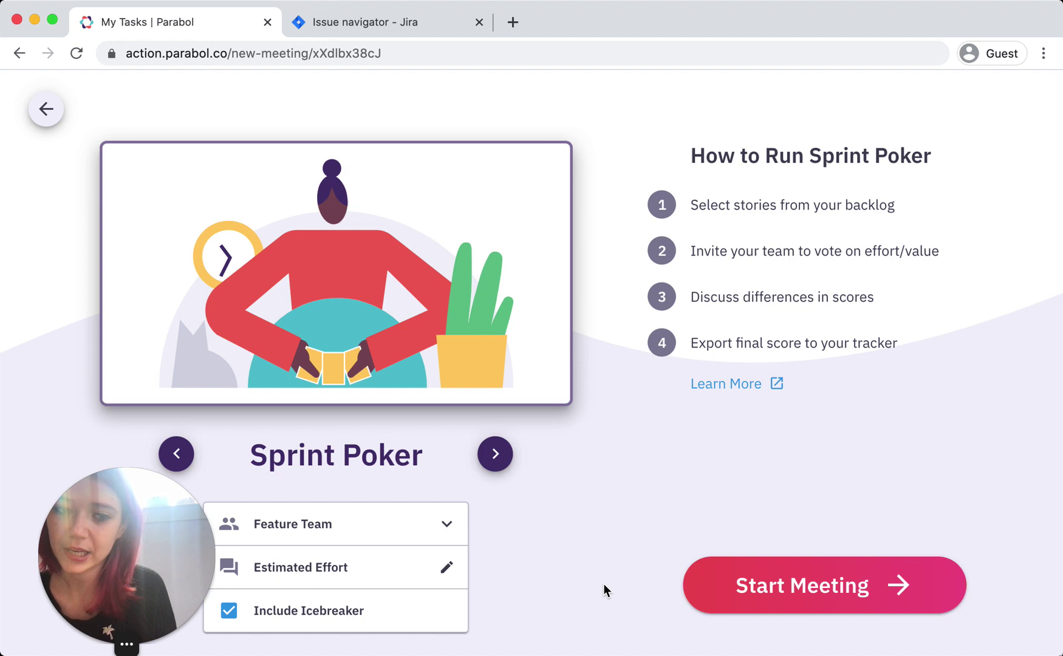
{"action": "left_click", "coordinate": [899, 587]}
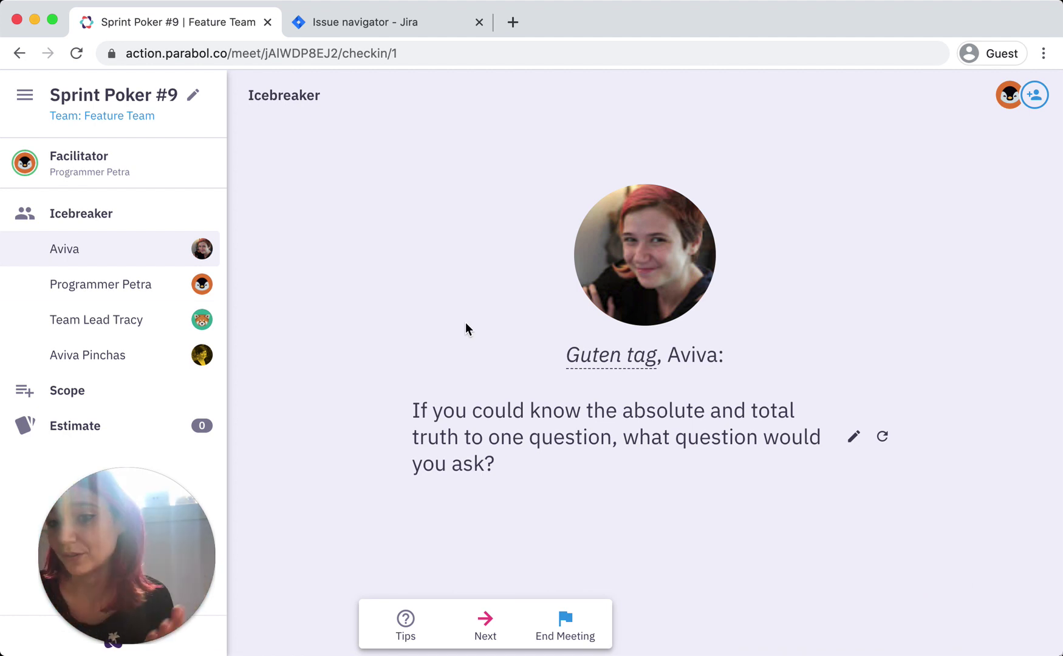
Move the meeting to the Scope step and start a Jira issue search.
{"action": "left_click", "coordinate": [83, 392]}
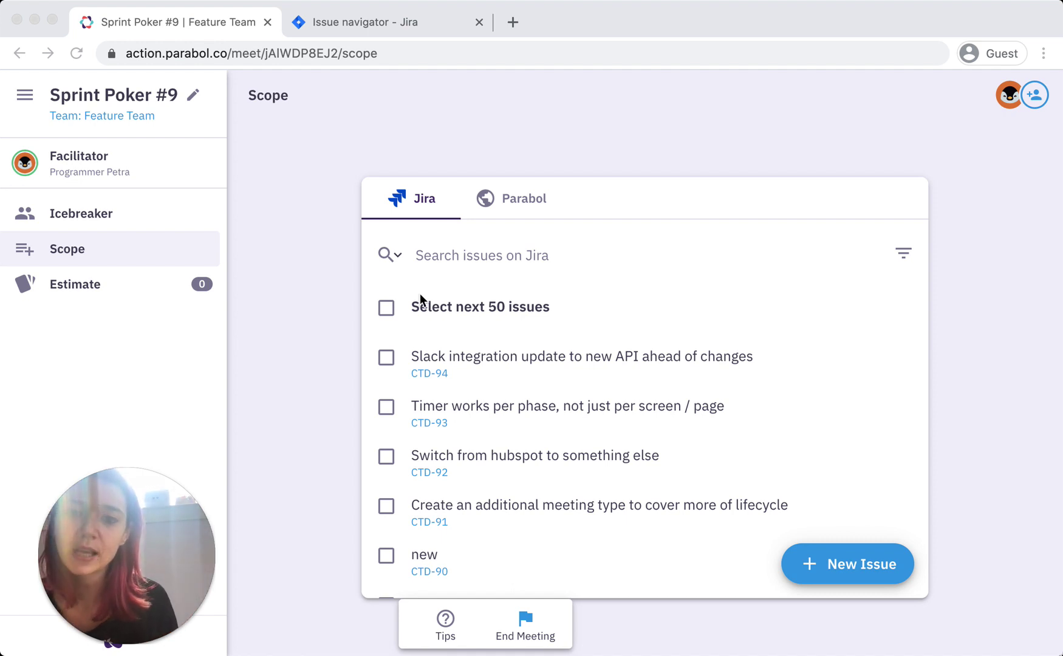
{"action": "left_click", "coordinate": [536, 253]}
{"action": "left_click", "coordinate": [448, 253]}
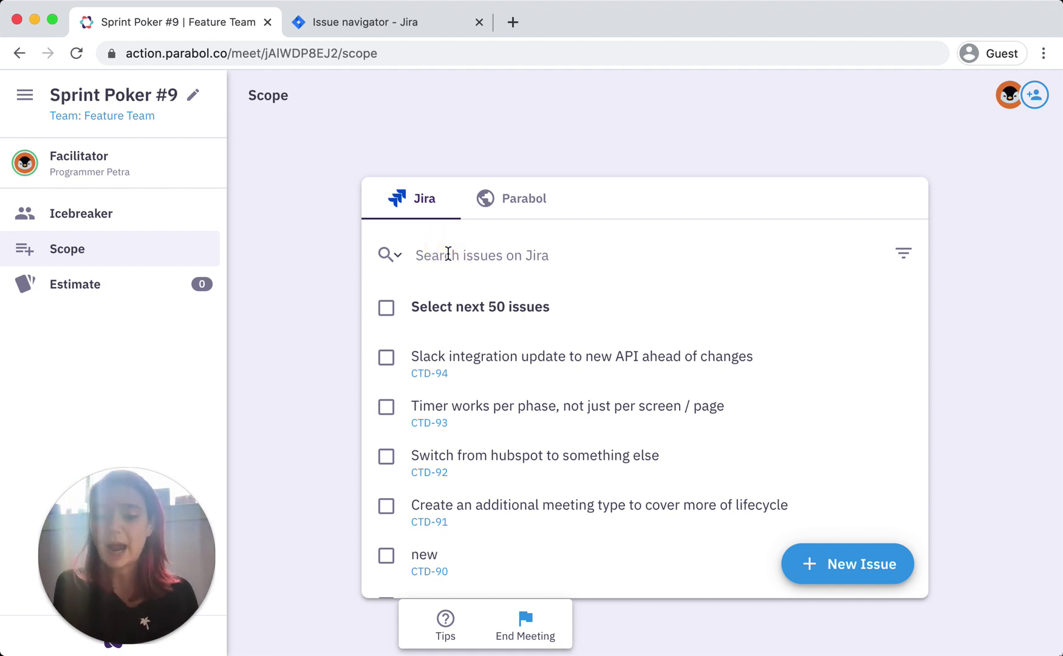
{"action": "type", "text": "template"}
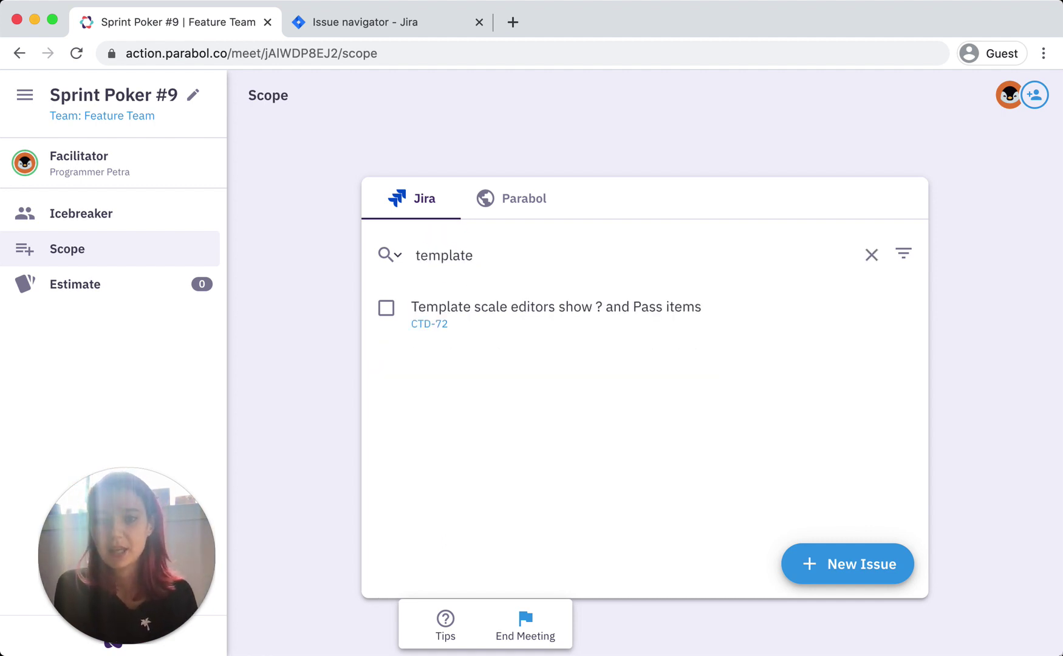
Tick and untick CTD-72, then clear the search box so no issues are added.
{"action": "left_click", "coordinate": [387, 311]}
{"action": "left_click", "coordinate": [387, 311]}
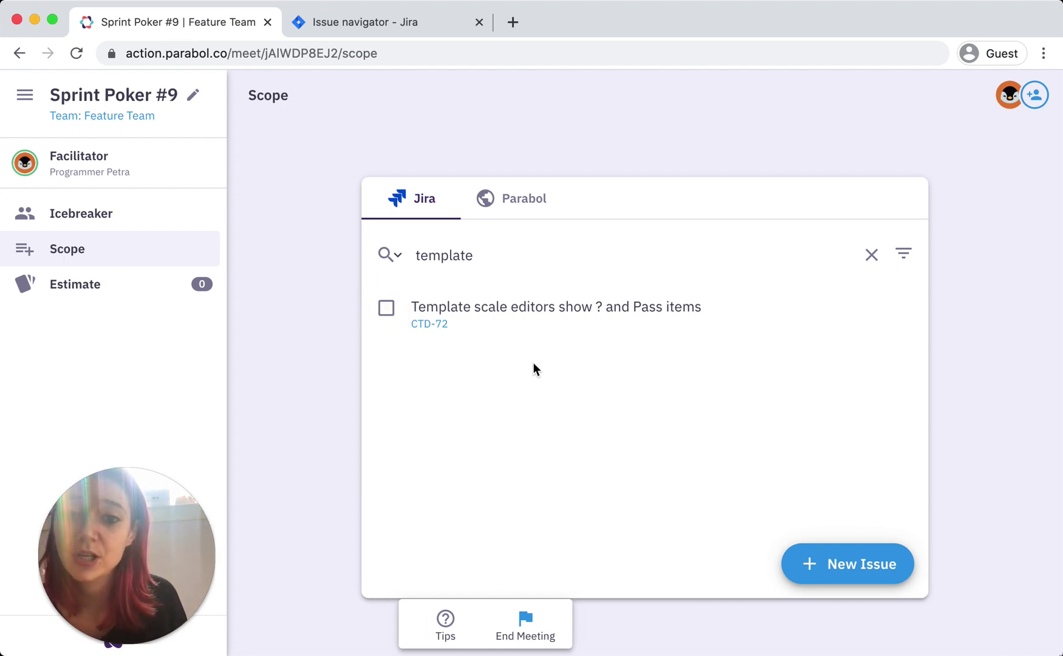
{"action": "double_click", "coordinate": [446, 251]}
{"action": "key", "text": "BackSpace"}
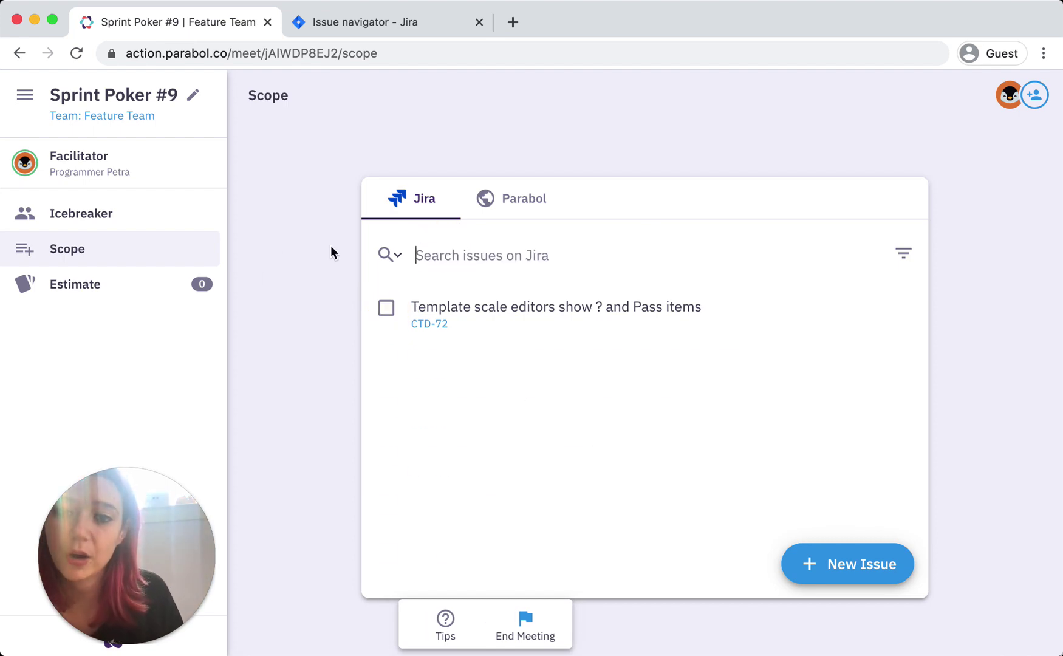
In Jira, select the full query 'issuetype = Epic order by created DESC'.
{"action": "left_click", "coordinate": [369, 21]}
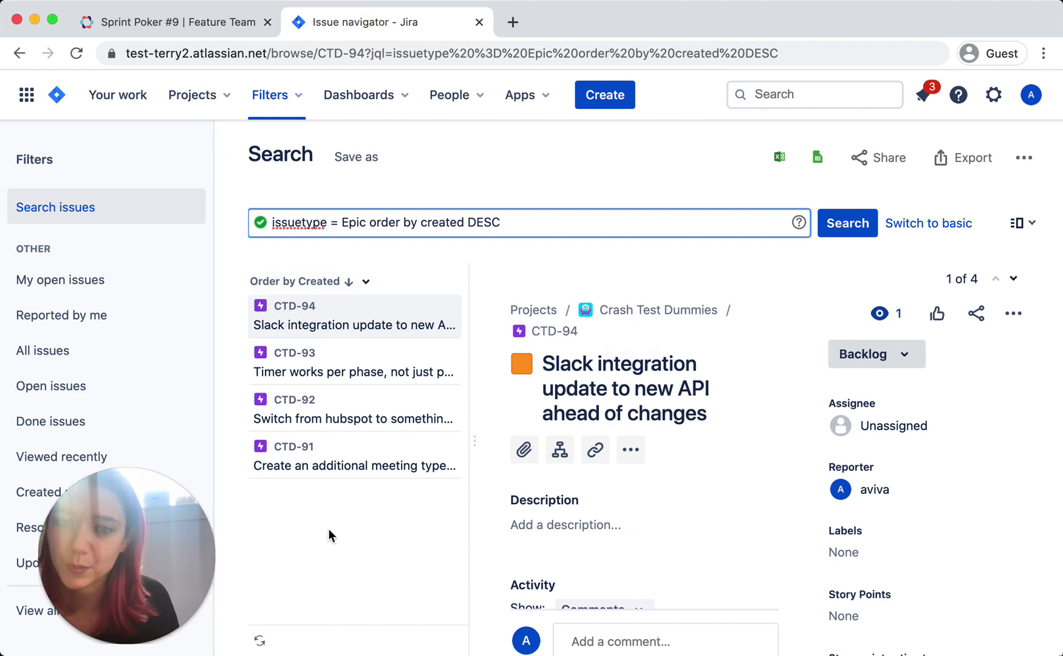
{"action": "triple_click", "coordinate": [517, 222]}
{"action": "key", "text": "super+c"}
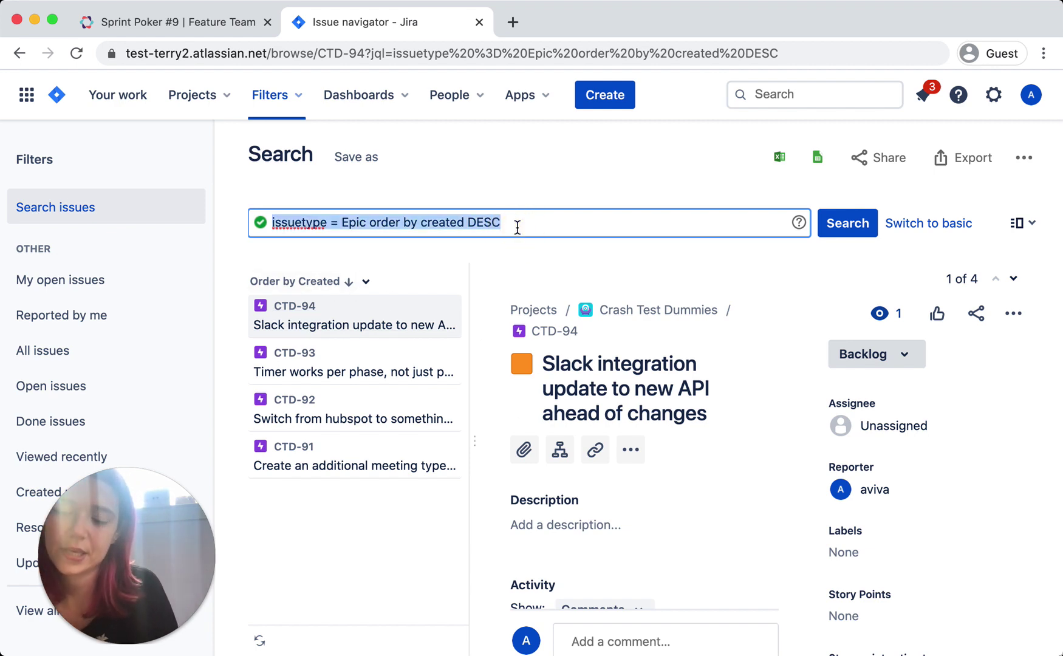
Filter with JQL 'issuetype = Epic order by created DESC' and add all four epics, CTD-94 to CTD-91.
{"action": "left_click", "coordinate": [159, 27]}
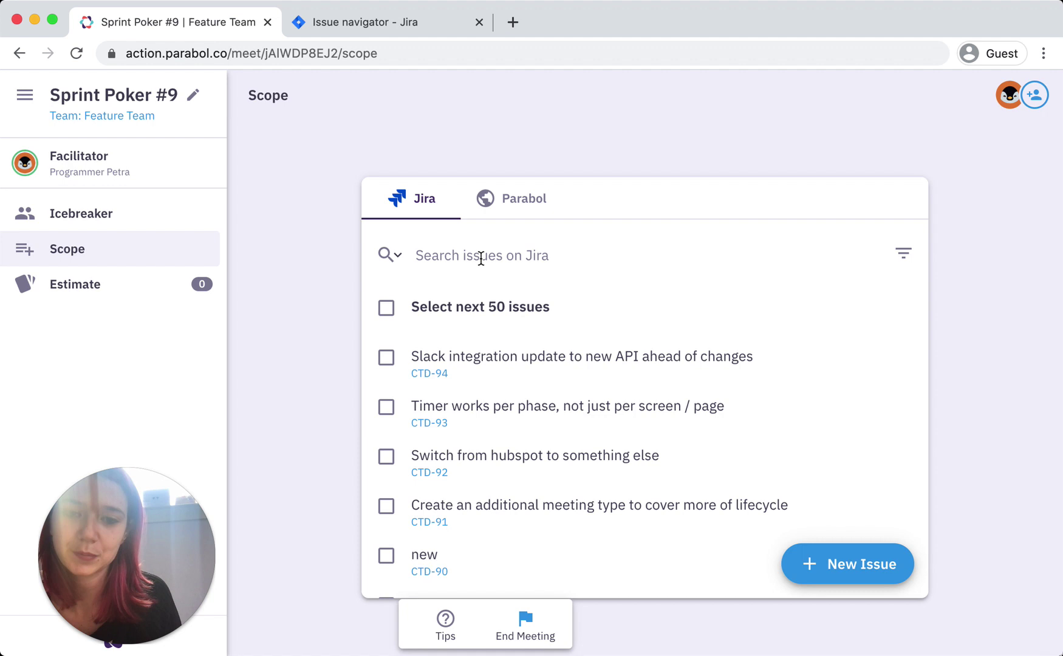
{"action": "left_click", "coordinate": [903, 253]}
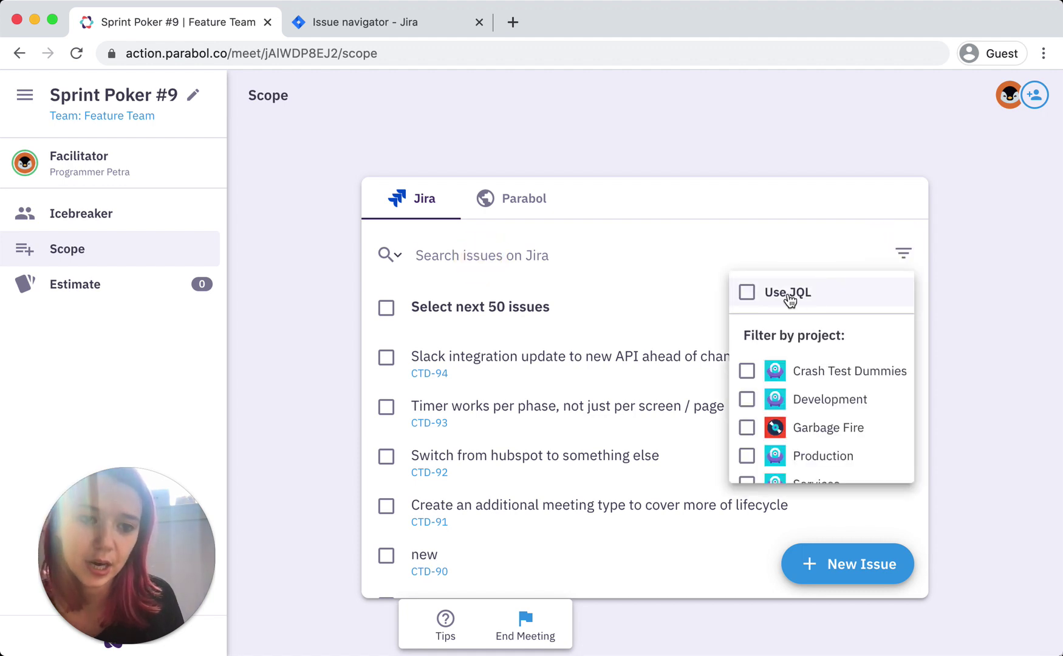
{"action": "left_click", "coordinate": [790, 298]}
{"action": "left_click", "coordinate": [577, 258]}
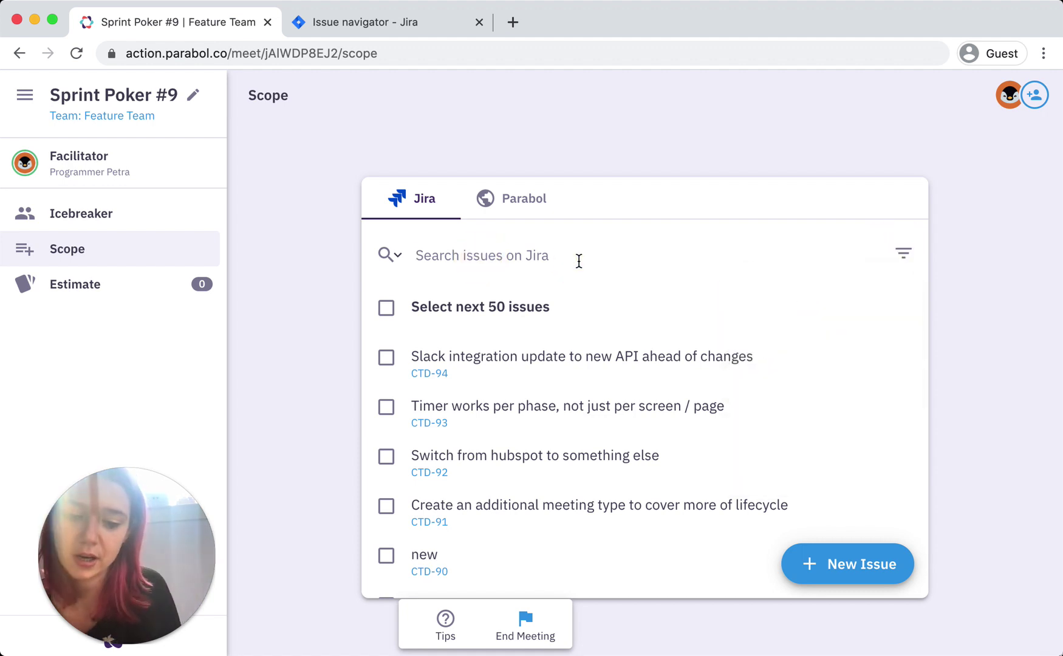
{"action": "key", "text": "super+v"}
{"action": "left_click", "coordinate": [386, 307]}
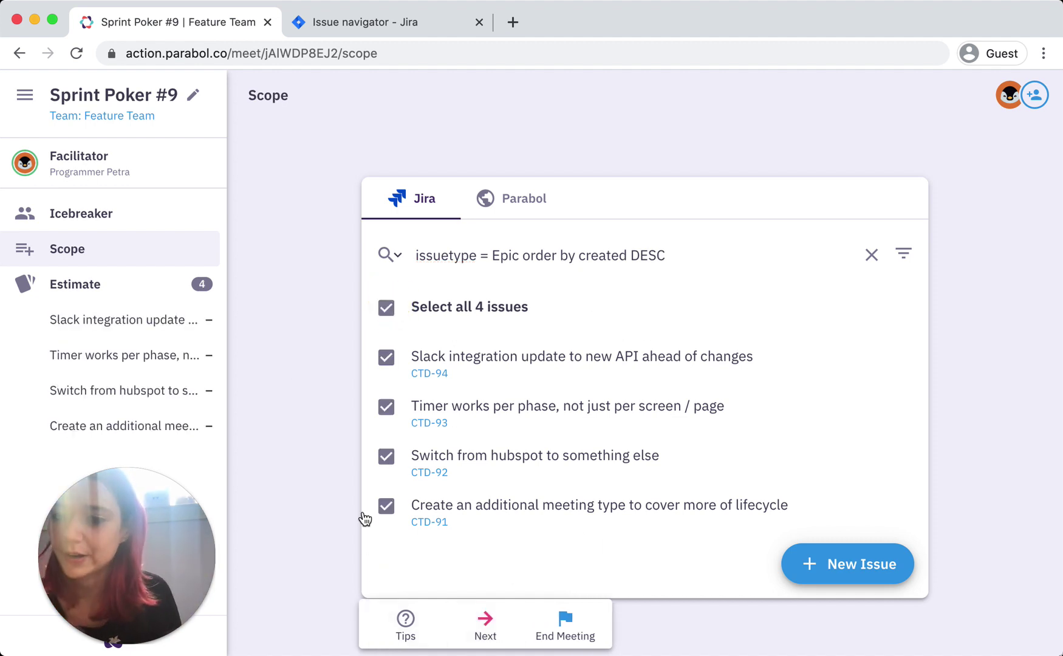
{"action": "key", "text": "super+Tab"}
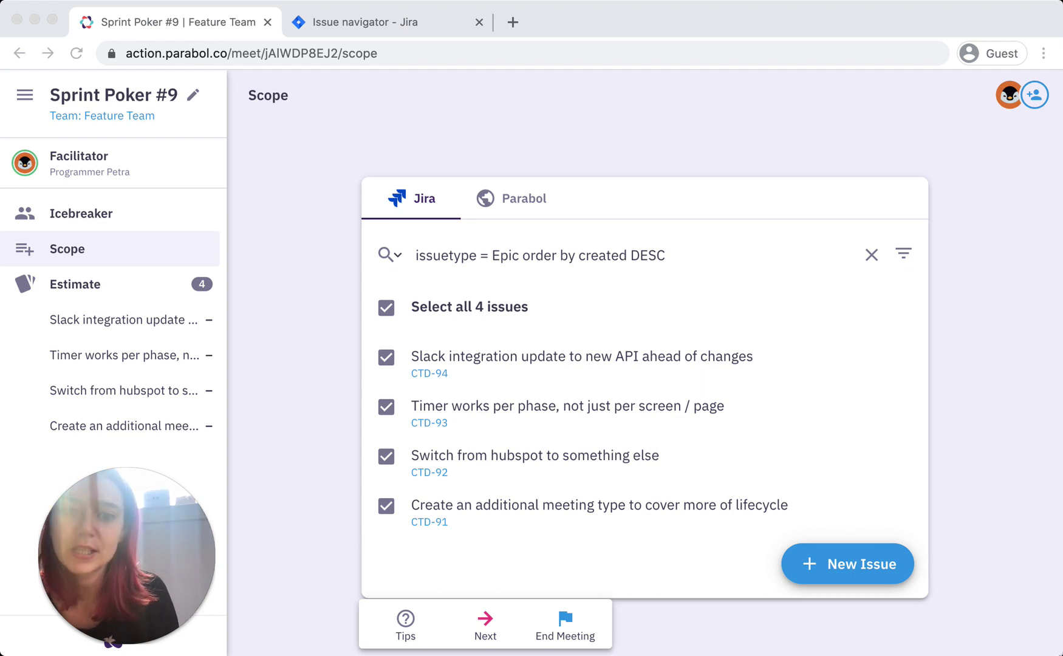
{"action": "left_click", "coordinate": [347, 309]}
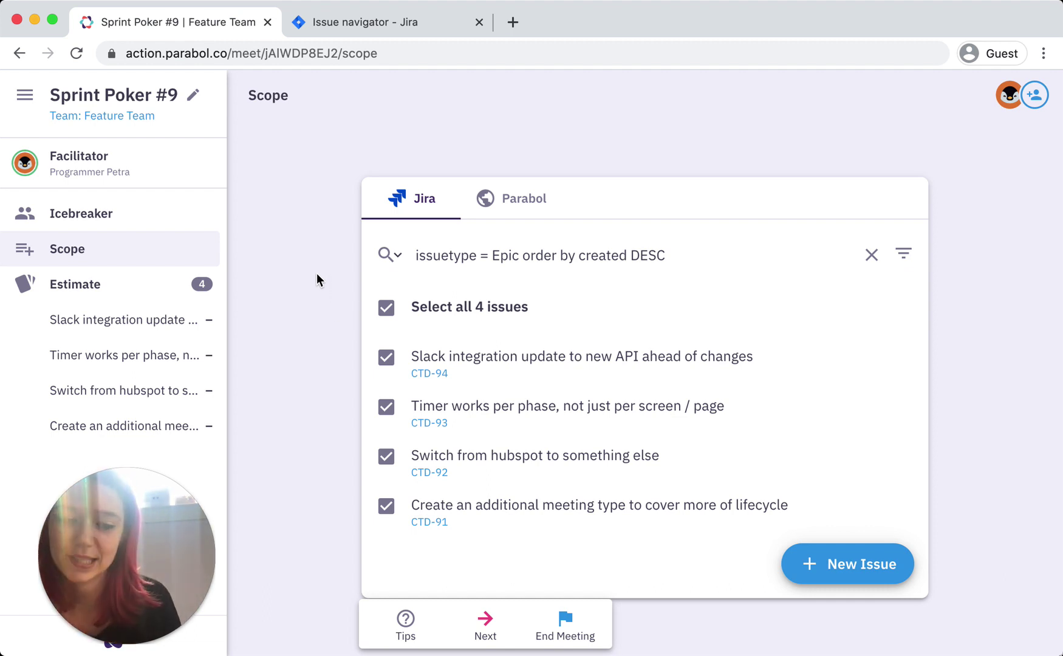
Advance to estimating CTD-94 and copy the team's shareable invite link.
{"action": "left_click", "coordinate": [474, 627]}
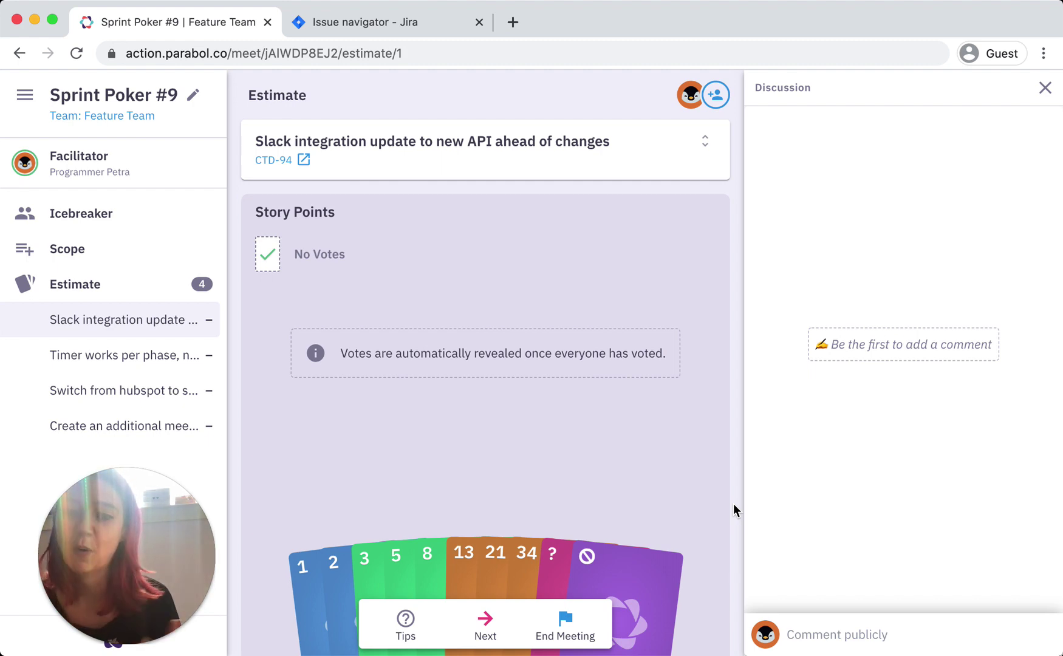
{"action": "left_click", "coordinate": [716, 94]}
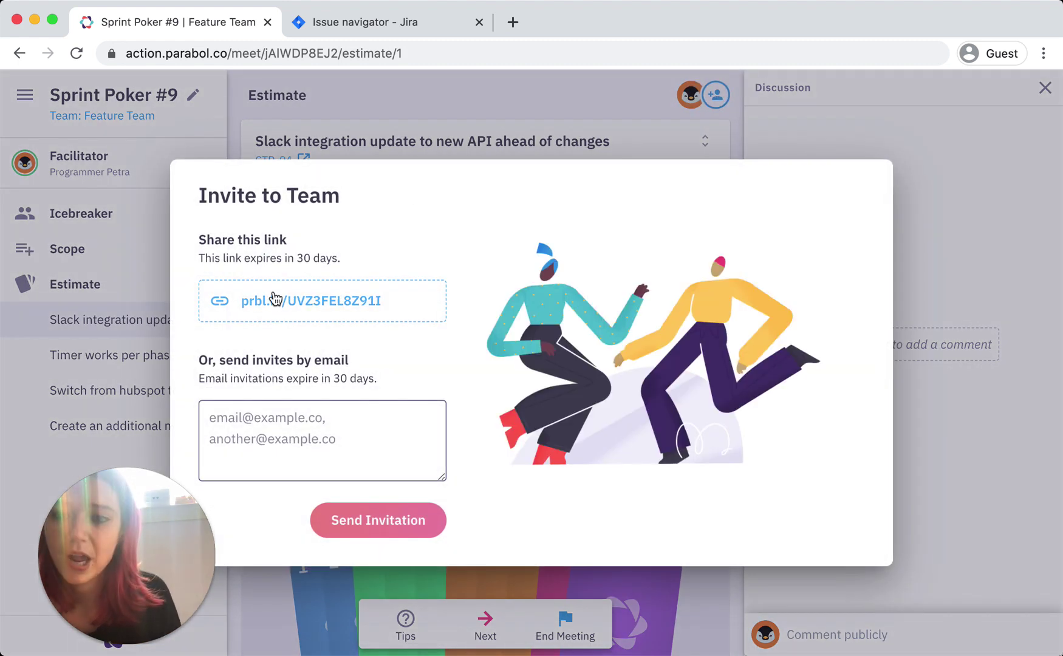
{"action": "left_click", "coordinate": [292, 308]}
{"action": "left_click", "coordinate": [600, 101]}
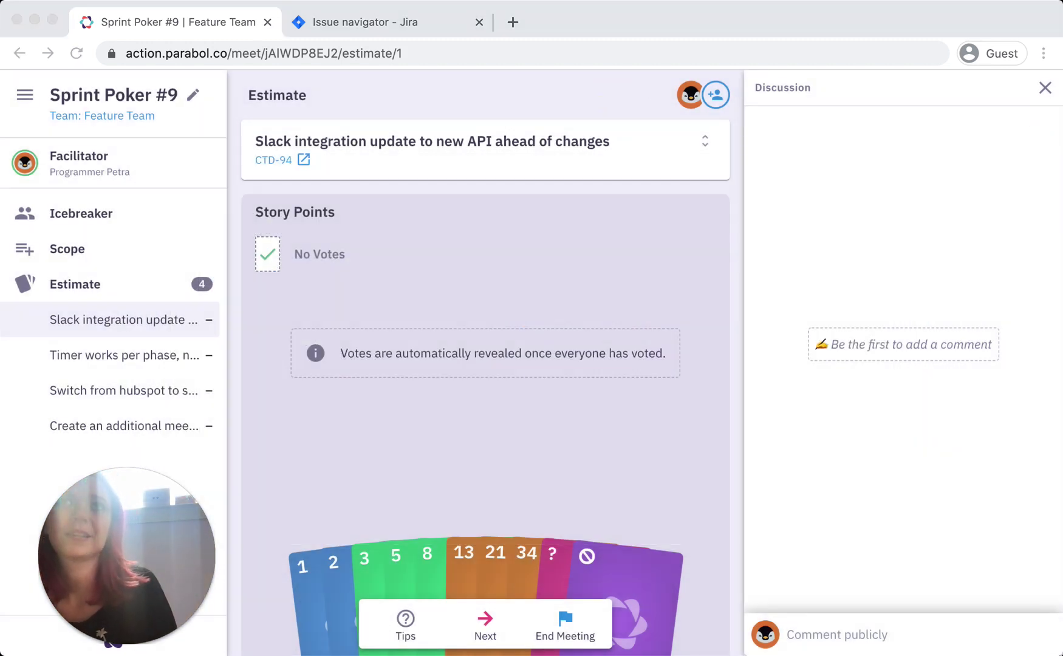
{"action": "left_click", "coordinate": [159, 22]}
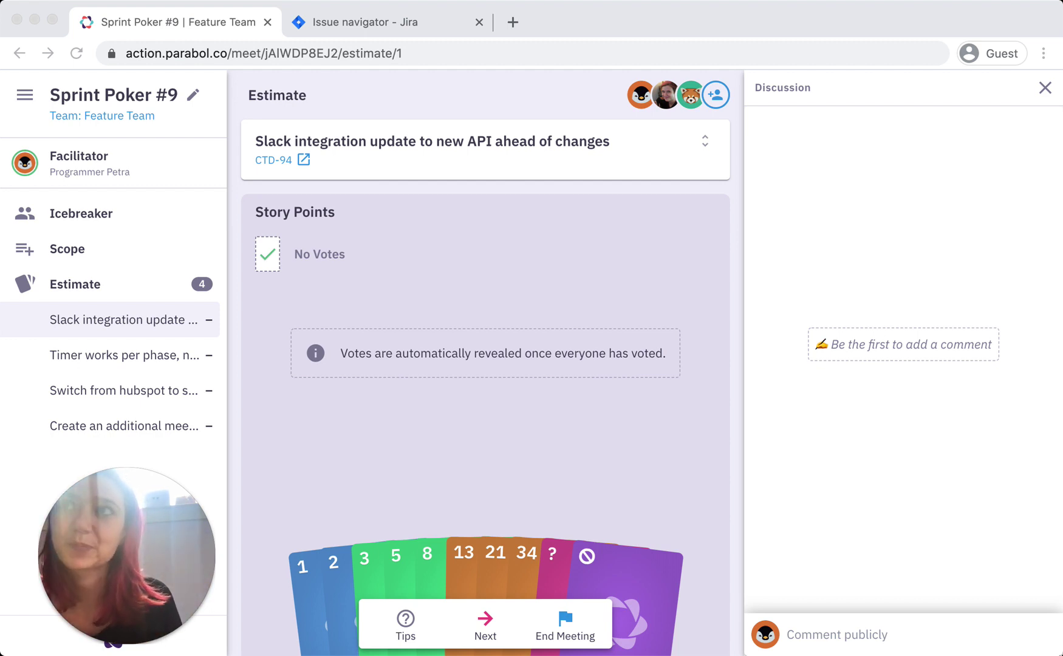
Vote 8 on CTD-94, Slack integration update, and reveal the votes.
{"action": "left_click", "coordinate": [694, 276]}
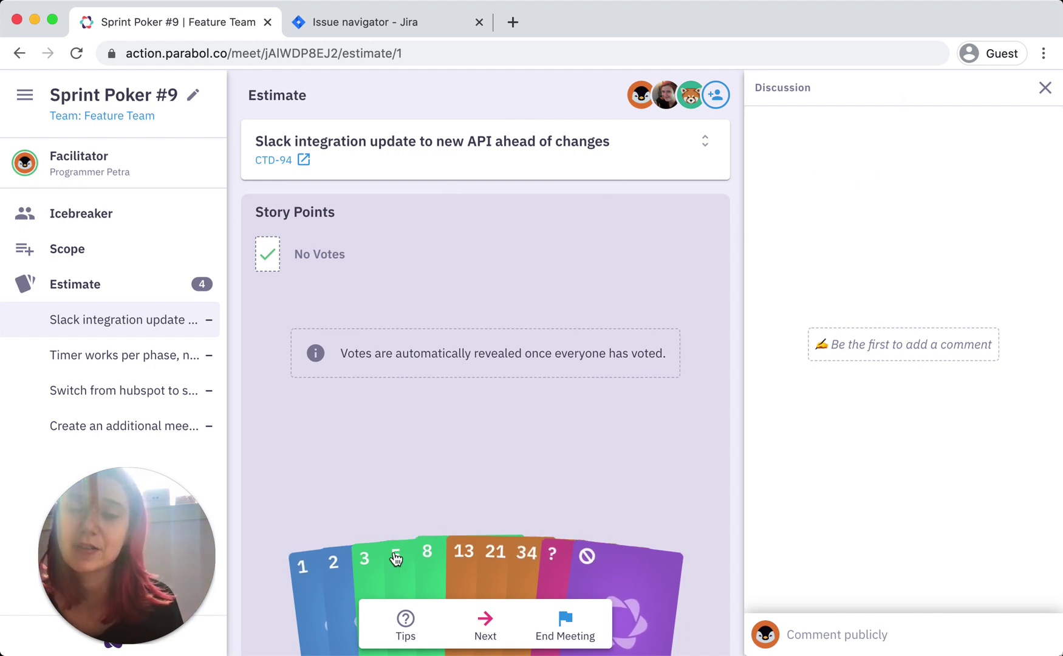
{"action": "left_click", "coordinate": [425, 572]}
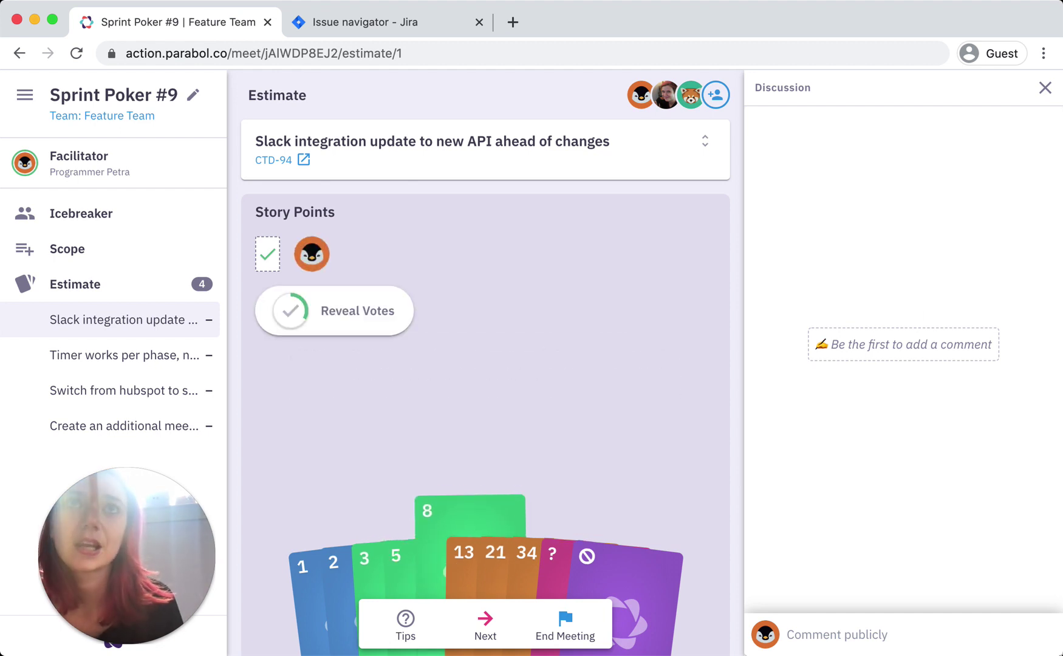
{"action": "left_click", "coordinate": [1059, 510]}
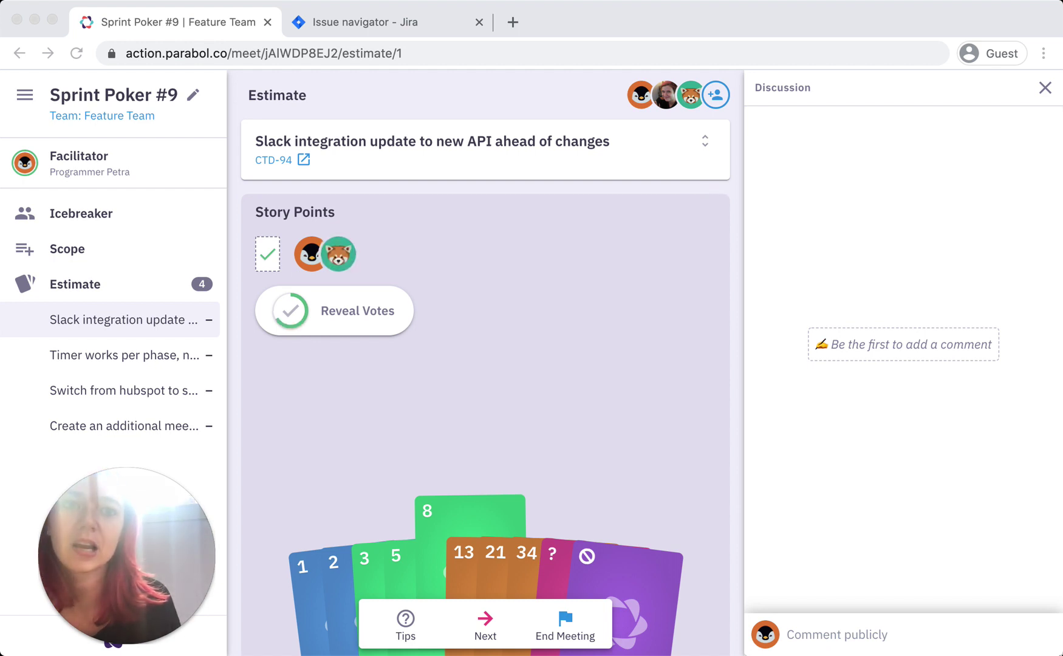
{"action": "left_click", "coordinate": [484, 368]}
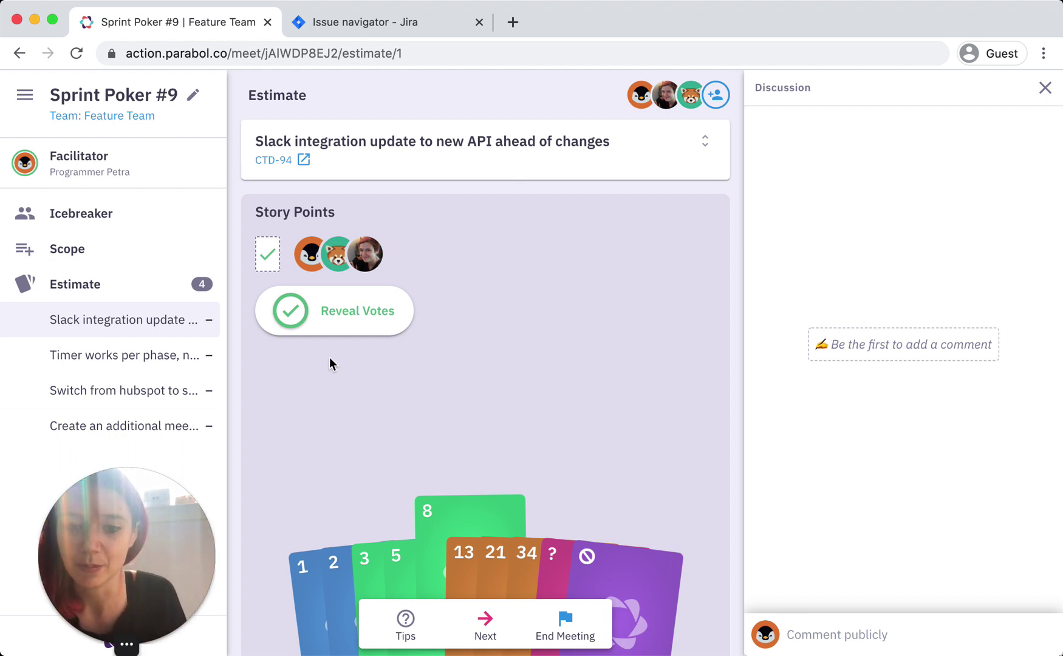
{"action": "left_click", "coordinate": [355, 311]}
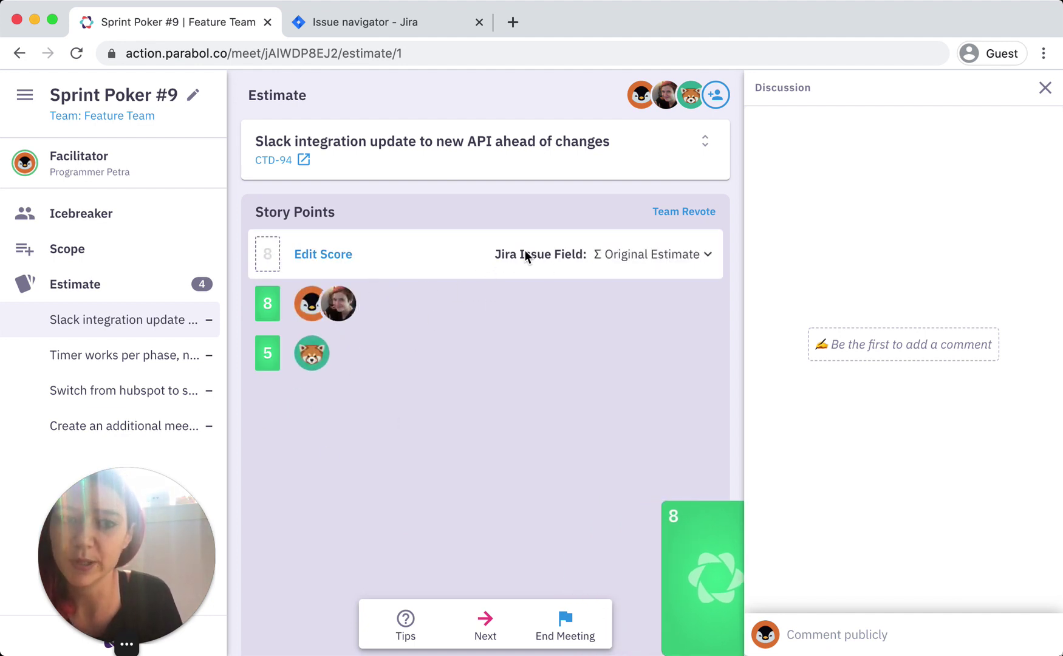
Sync the final score of 8 to Jira's Story Points field and move on to CTD-93.
{"action": "left_click", "coordinate": [653, 261]}
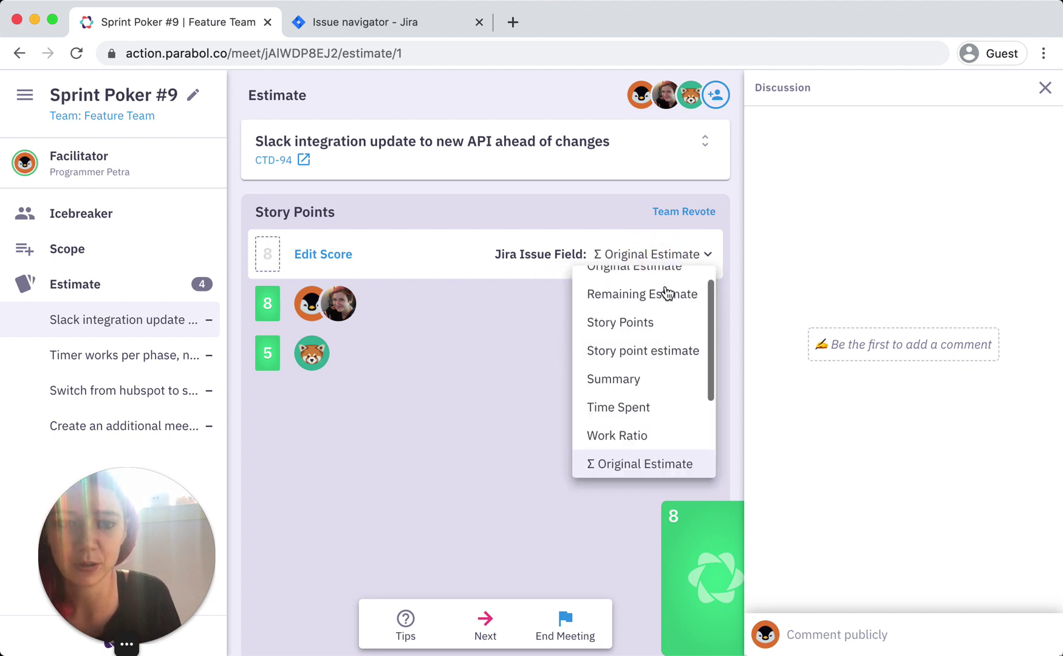
{"action": "scroll", "coordinate": [658, 391], "scroll_direction": "down", "scroll_amount": 2}
{"action": "scroll", "coordinate": [632, 430], "scroll_direction": "up", "scroll_amount": 2}
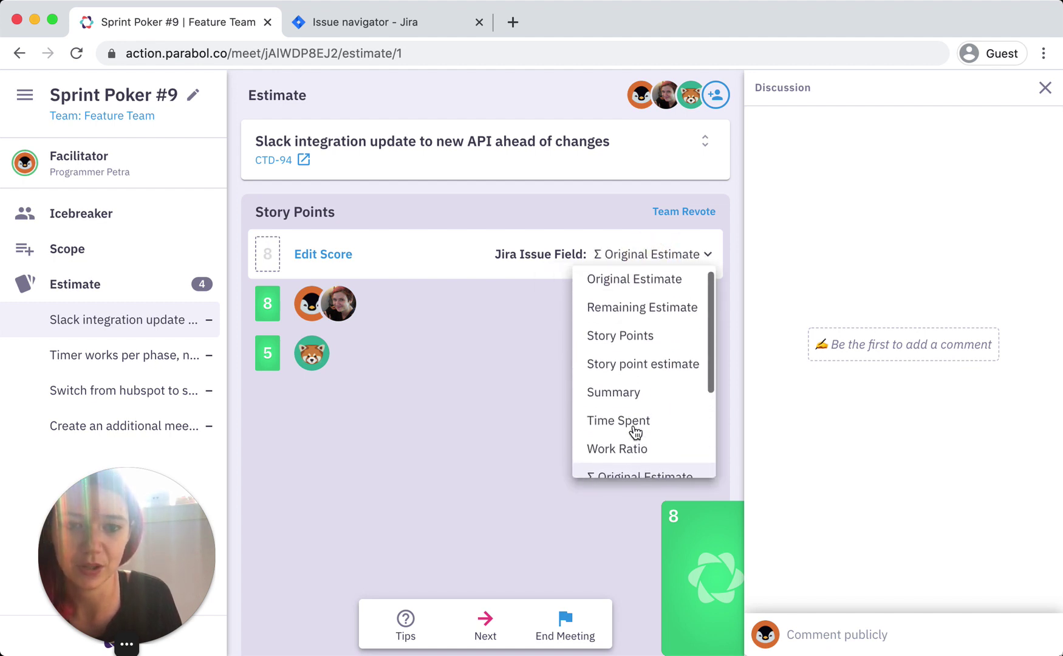
{"action": "left_click", "coordinate": [640, 352]}
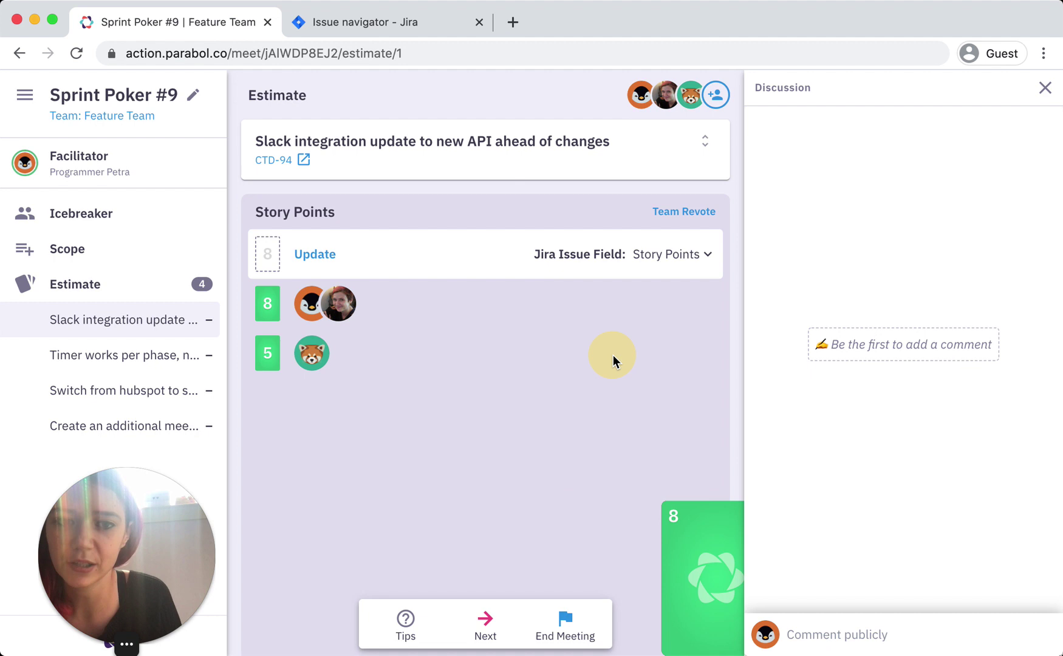
{"action": "left_click", "coordinate": [265, 311]}
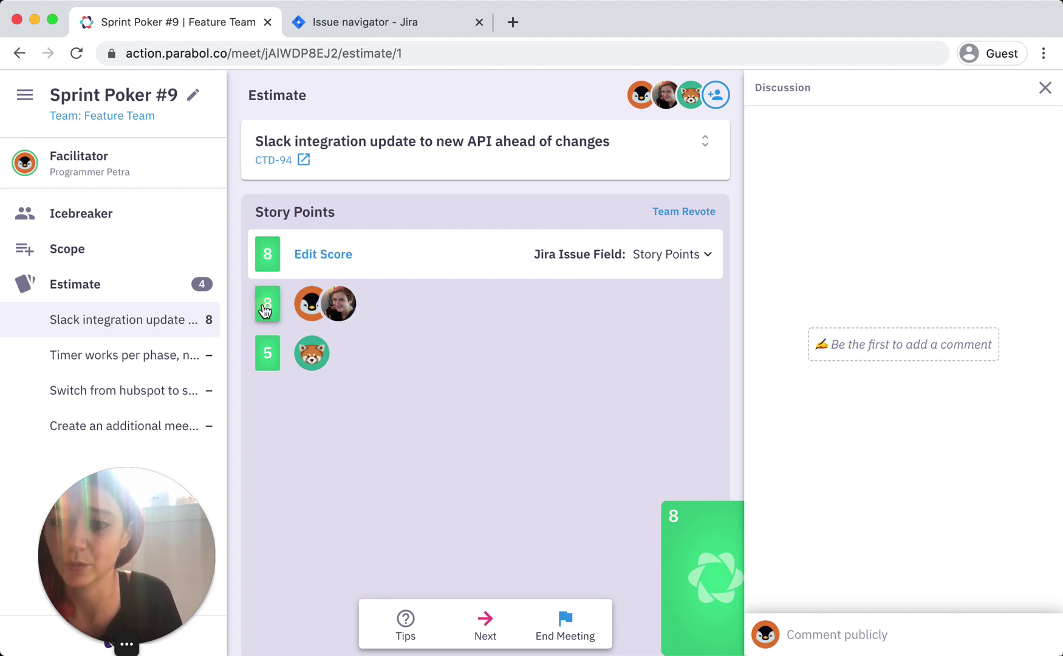
{"action": "left_click", "coordinate": [485, 632]}
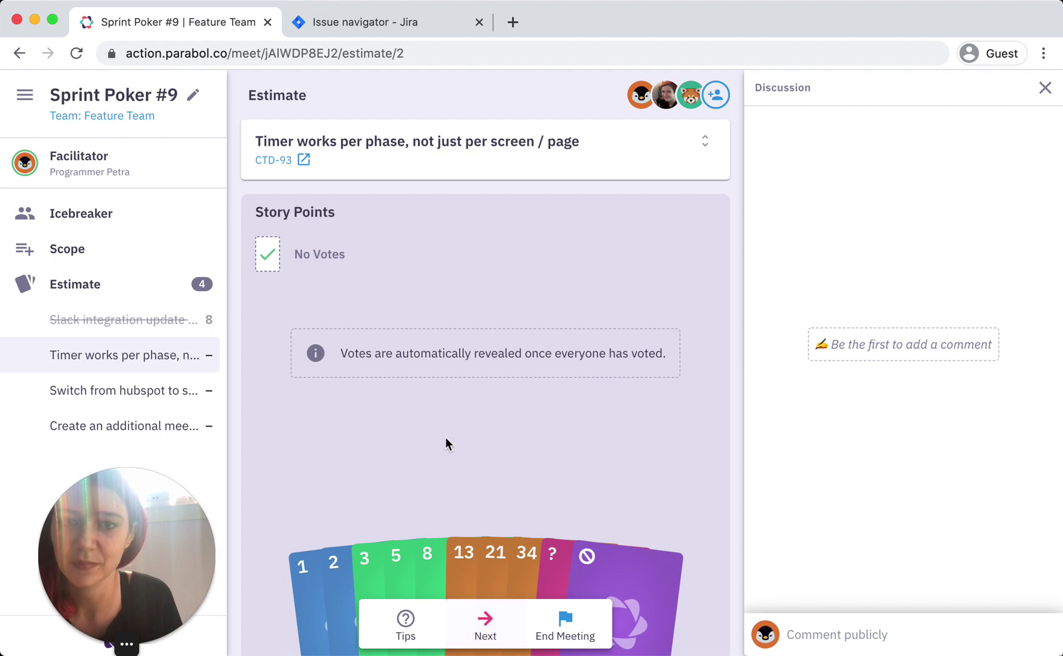
Reload CTD-94 in Jira, confirm its story point estimate reads 8, then return to Sprint Poker.
{"action": "left_click", "coordinate": [340, 22]}
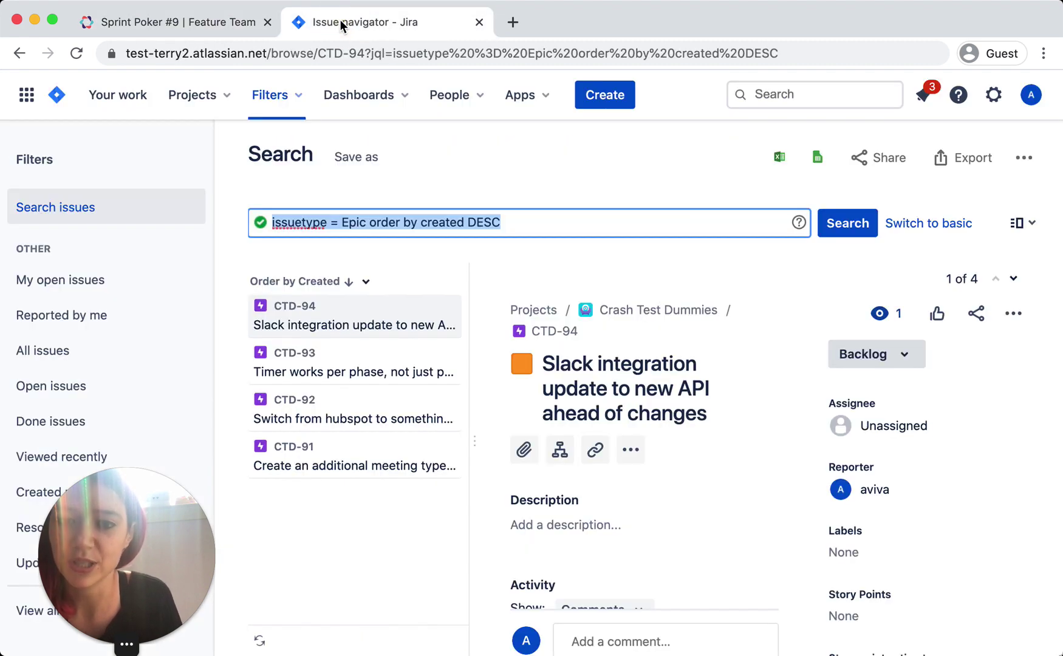
{"action": "left_click", "coordinate": [593, 368]}
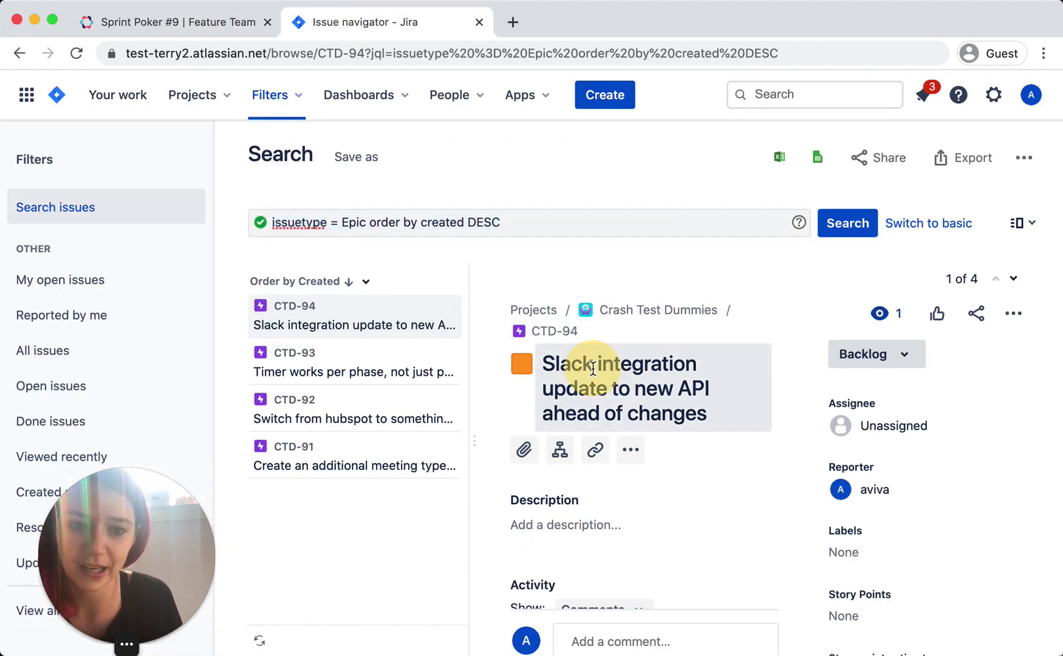
{"action": "scroll", "coordinate": [729, 495], "scroll_direction": "down", "scroll_amount": 2}
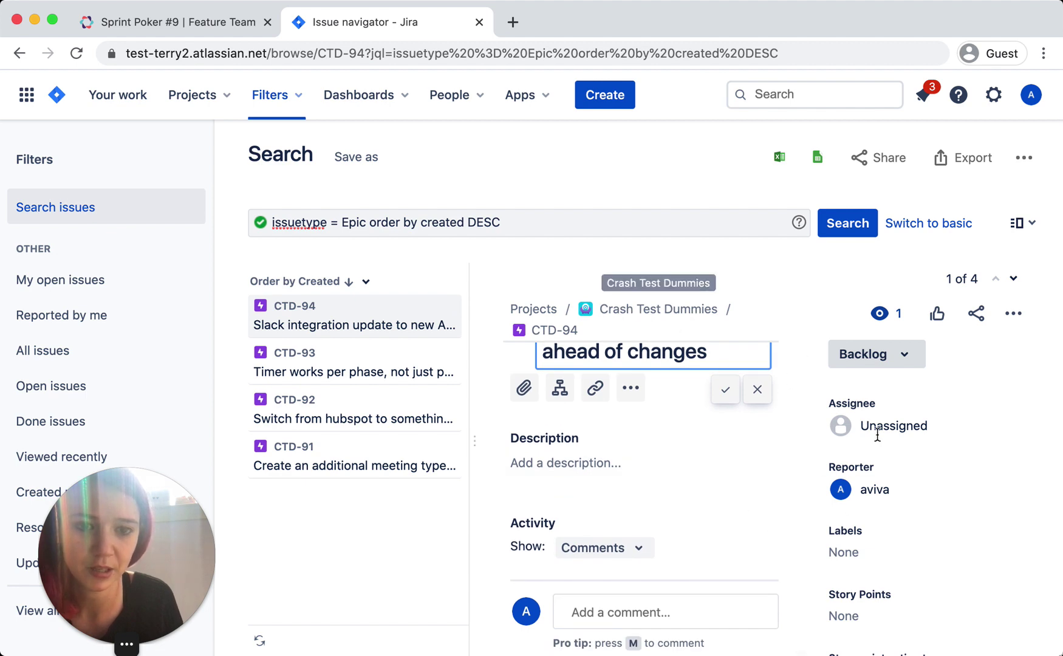
{"action": "scroll", "coordinate": [912, 489], "scroll_direction": "down", "scroll_amount": 5}
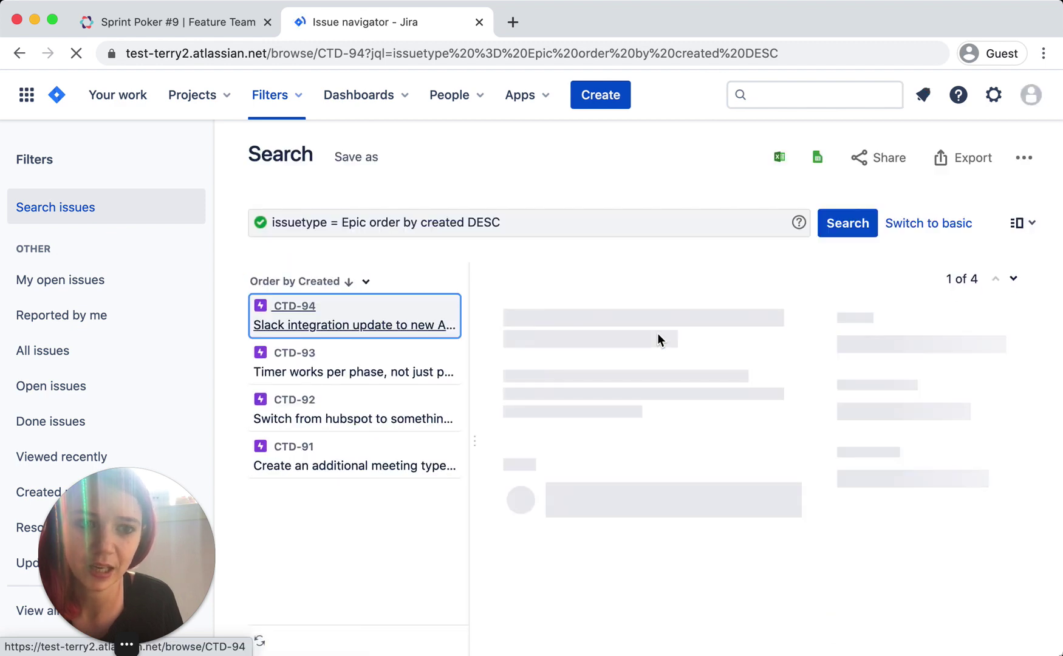
{"action": "scroll", "coordinate": [898, 517], "scroll_direction": "down", "scroll_amount": 3}
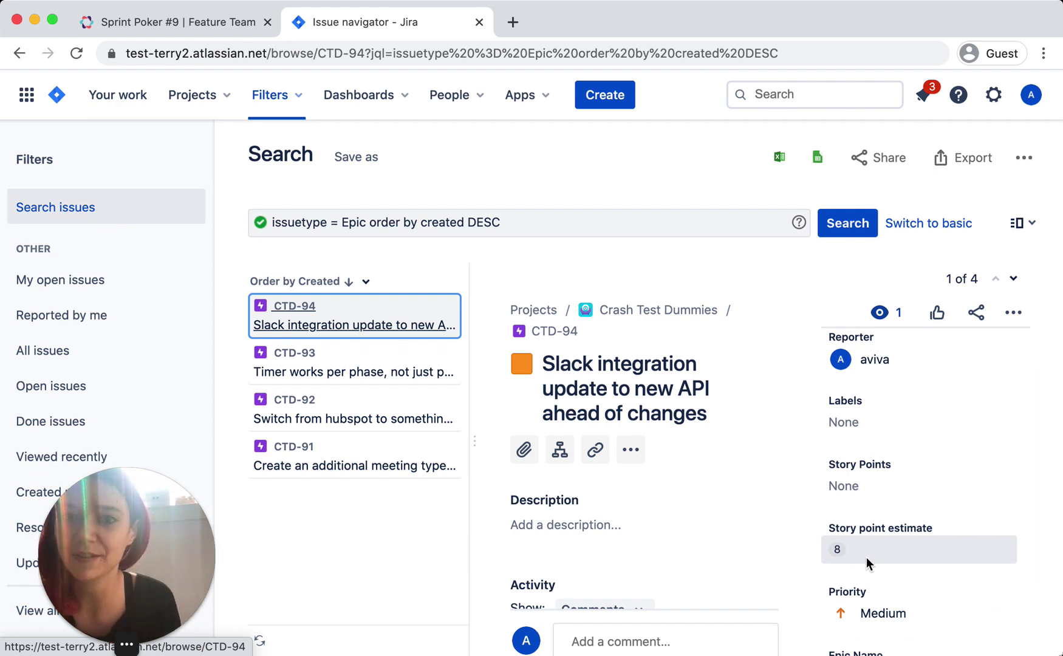
{"action": "left_click", "coordinate": [152, 21]}
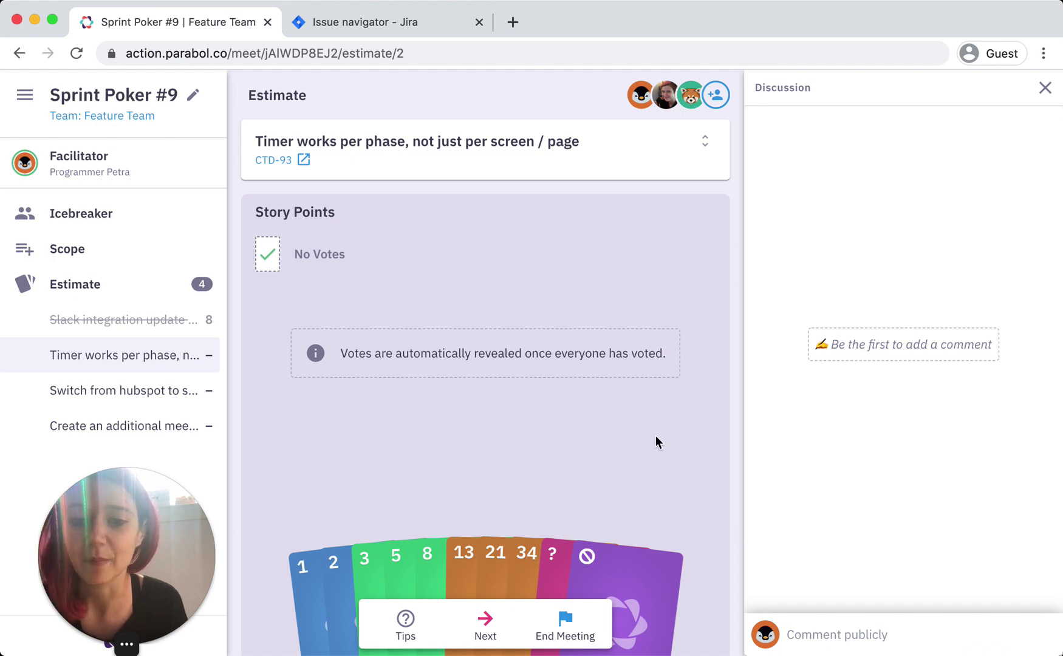
Vote 3 on the Timer story, reveal the votes, and make 3 its final score.
{"action": "left_click", "coordinate": [366, 571]}
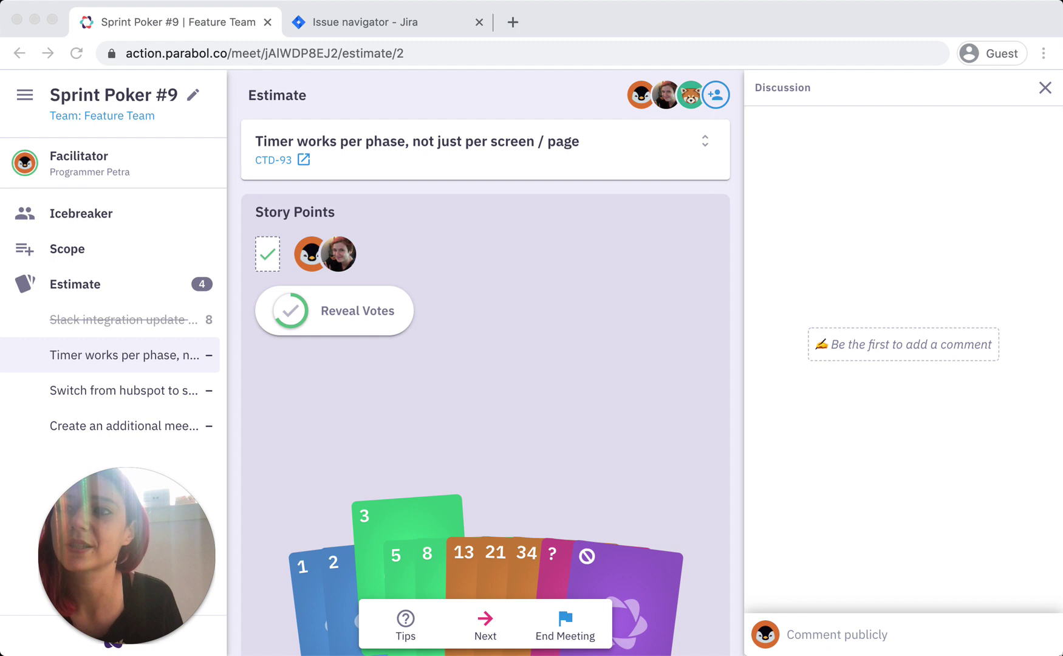
{"action": "left_click", "coordinate": [352, 309]}
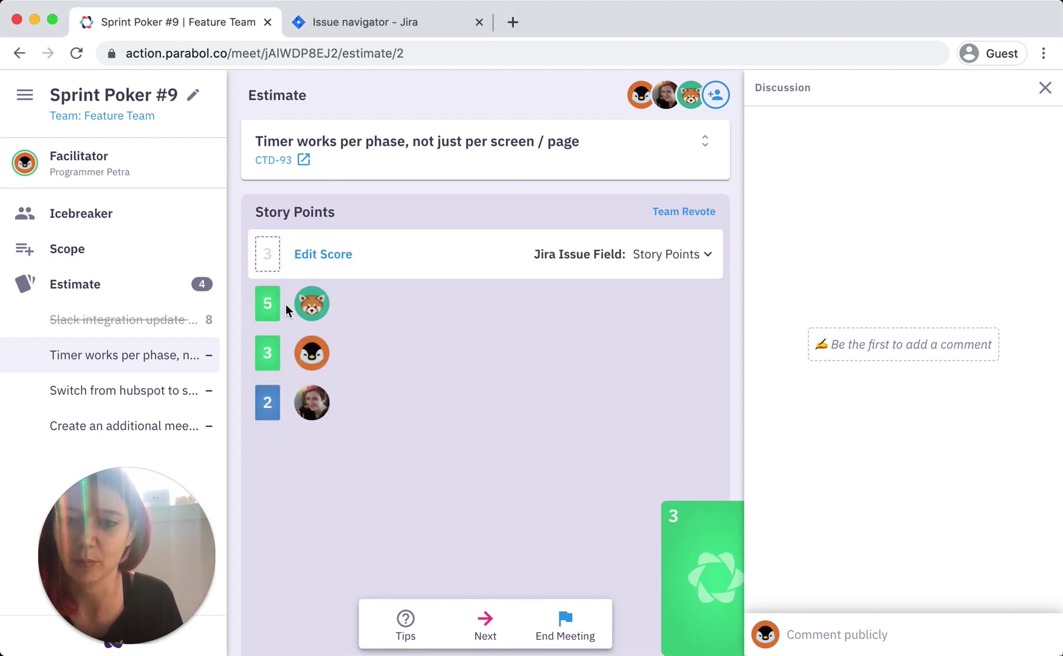
{"action": "left_click", "coordinate": [269, 367]}
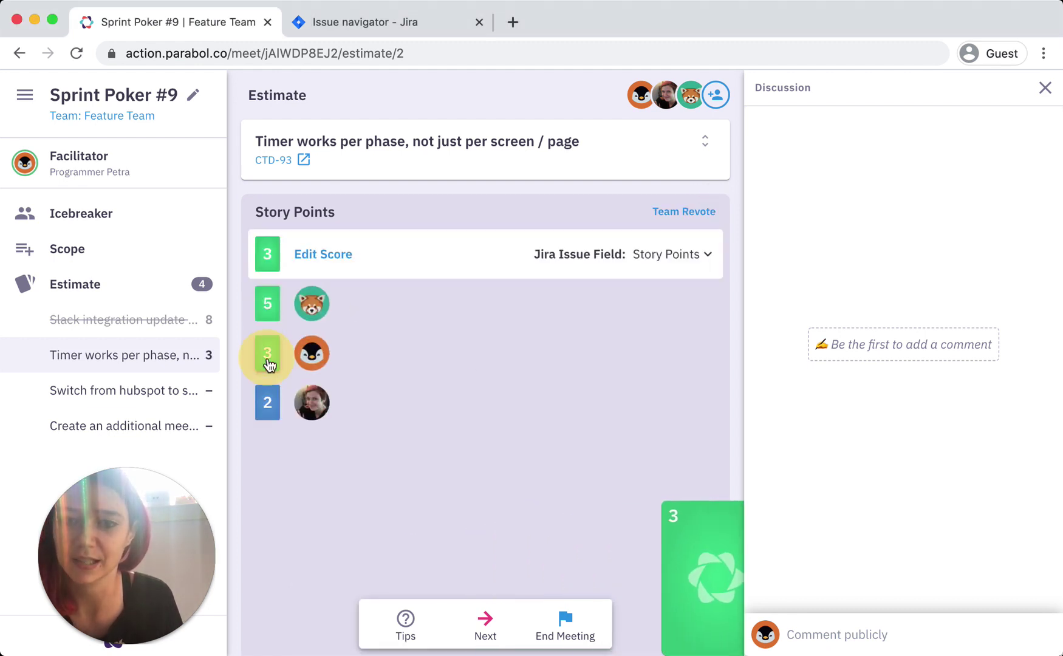
Vote 8 on the hubspot story and set 8 as its final score.
{"action": "left_click", "coordinate": [484, 625]}
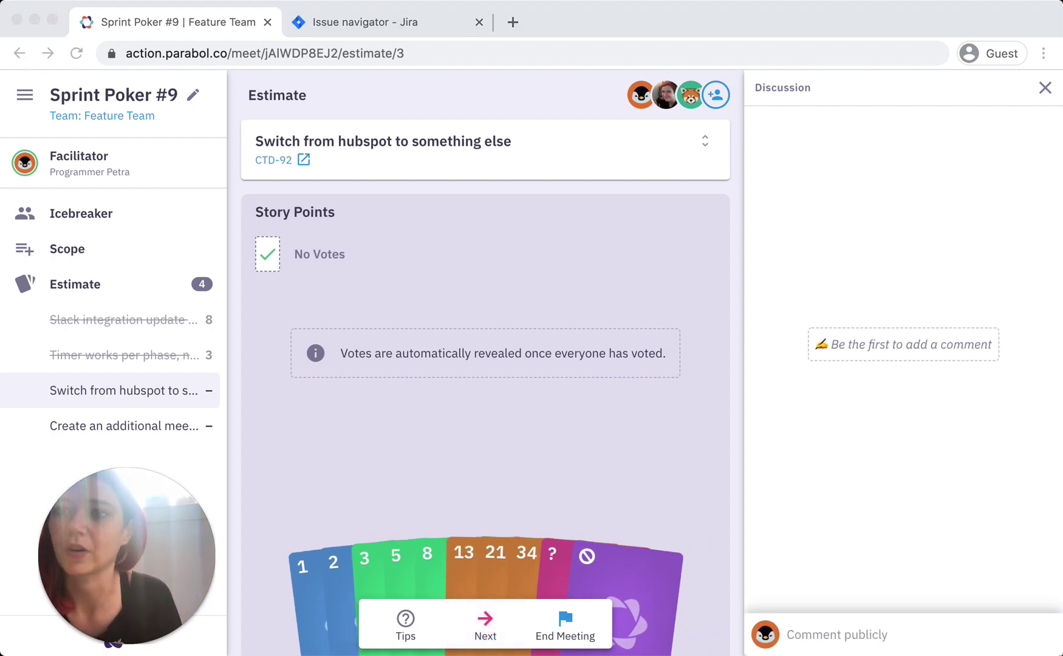
{"action": "key", "text": "super+Tab"}
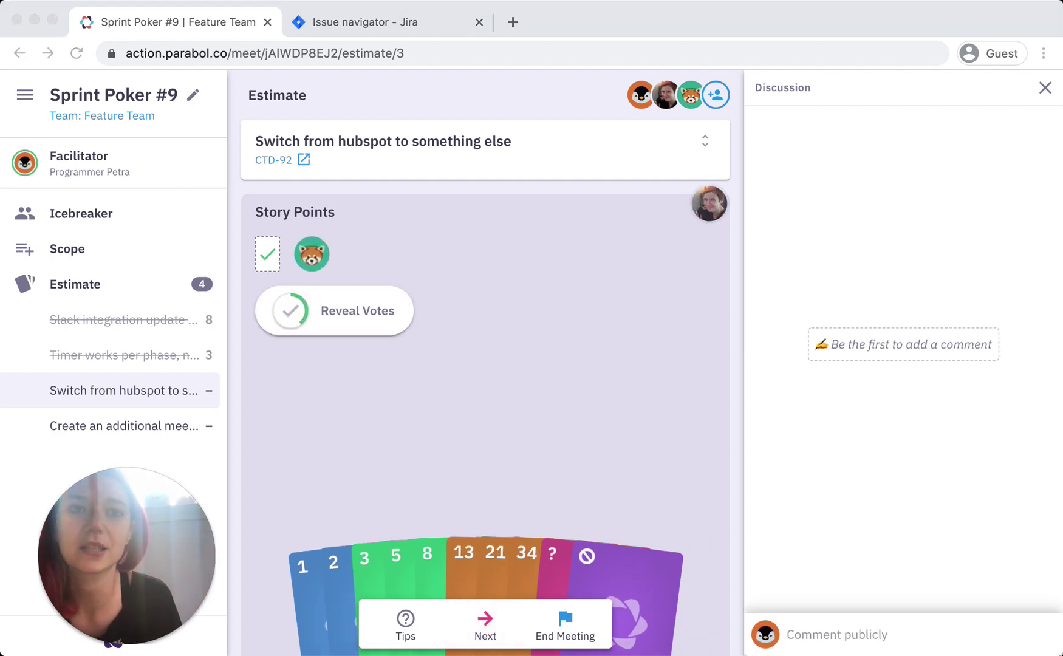
{"action": "key", "text": "super+Tab"}
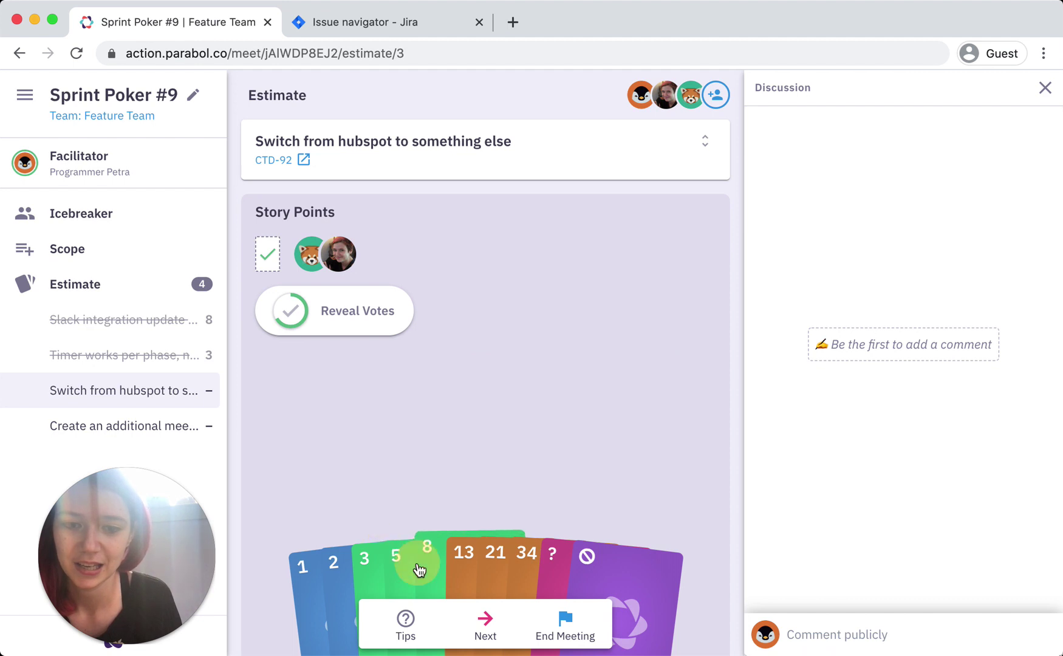
{"action": "left_click", "coordinate": [429, 538]}
{"action": "left_click", "coordinate": [351, 311]}
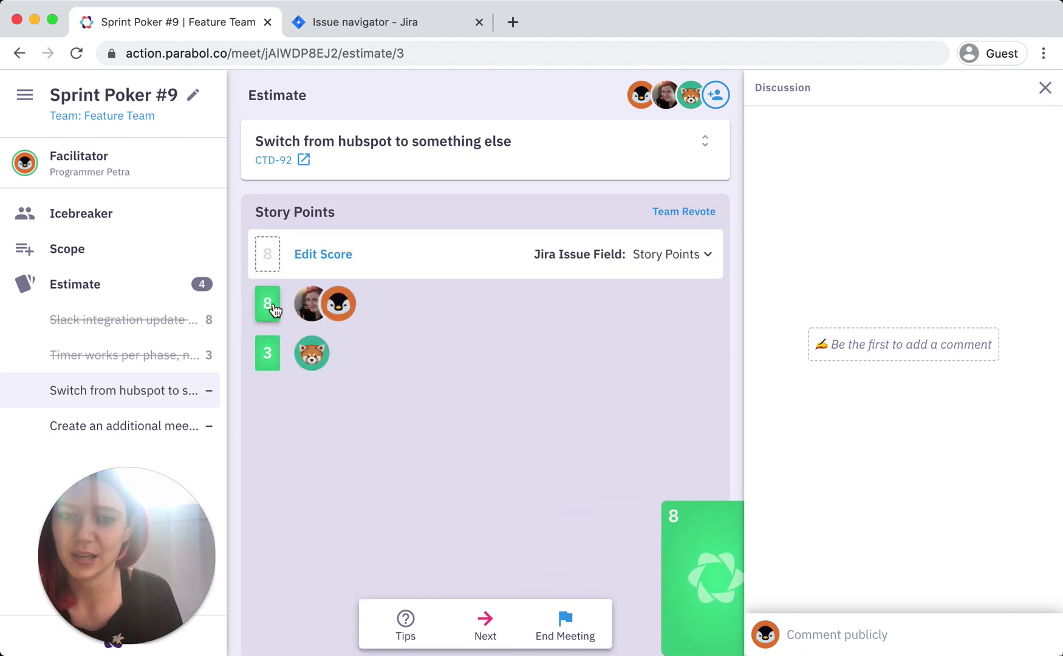
{"action": "left_click", "coordinate": [487, 635]}
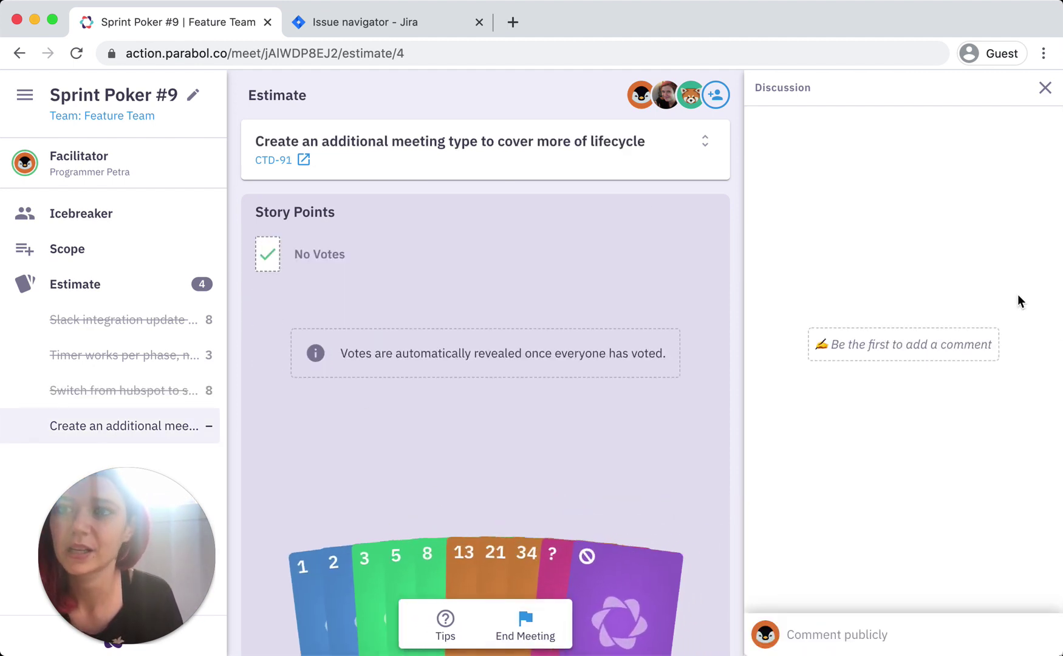
Vote 8 on CTD-91 and reveal everyone's votes: two 8s and one 5.
{"action": "key", "text": "super+Tab"}
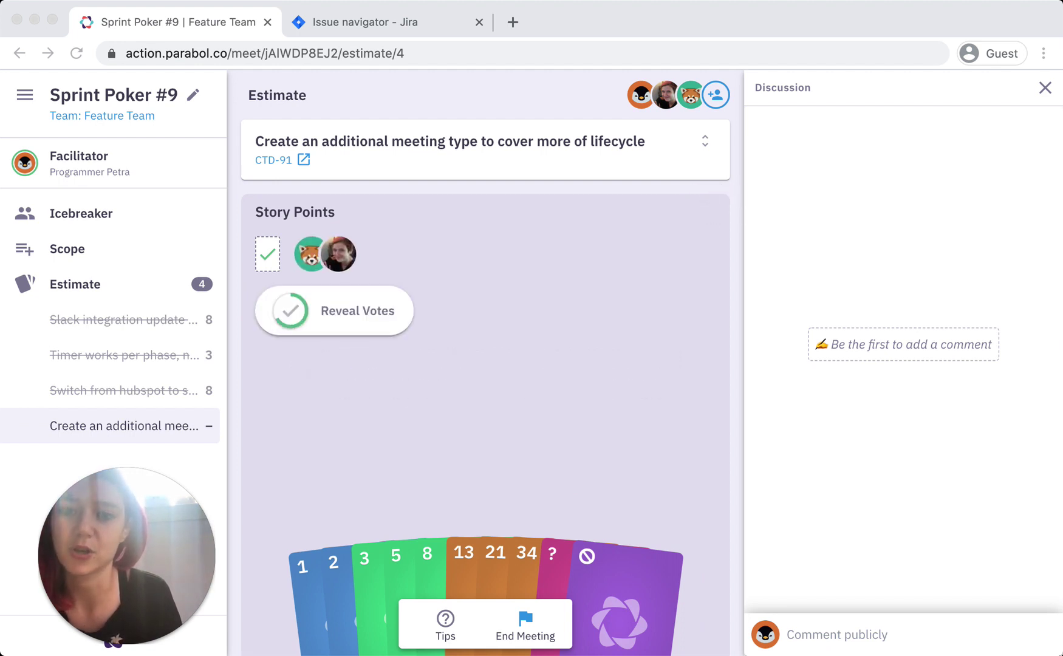
{"action": "left_click", "coordinate": [432, 565]}
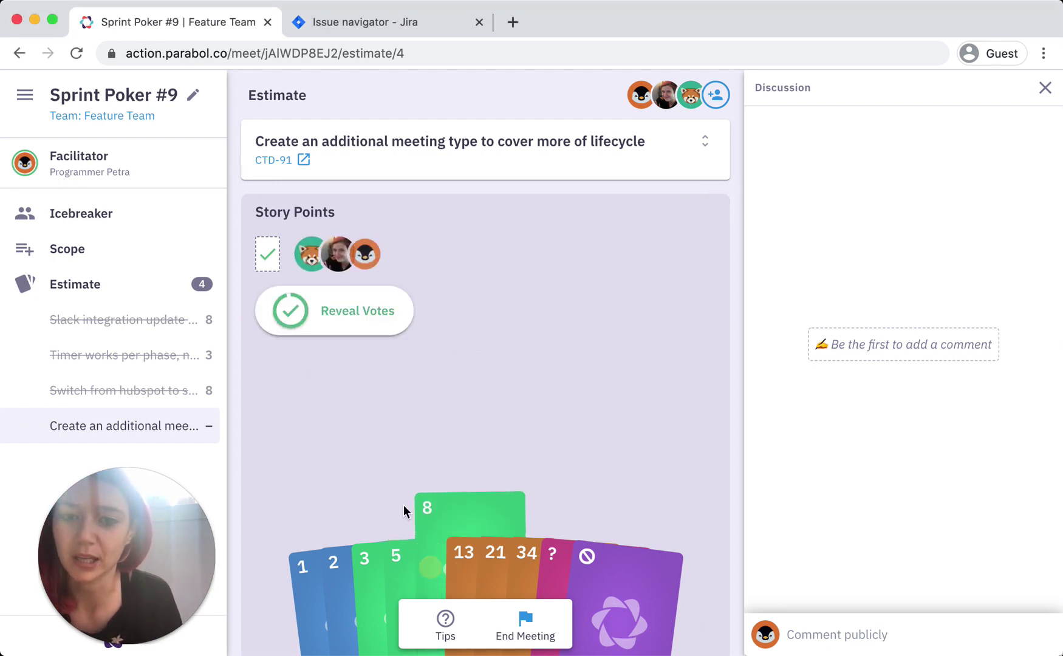
{"action": "left_click", "coordinate": [359, 339]}
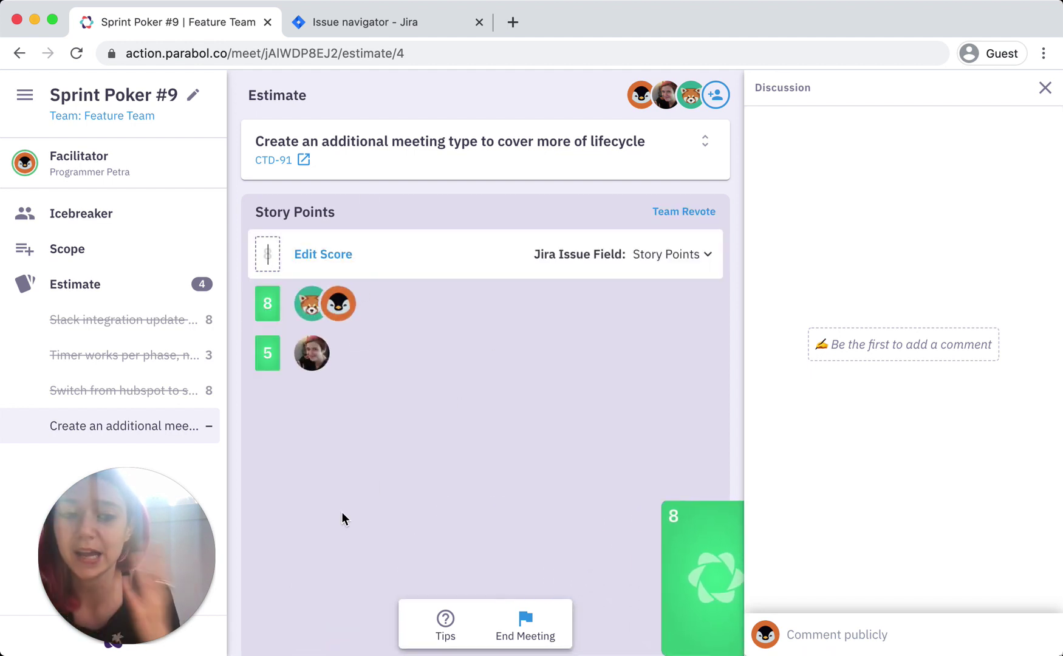
Post the public comment "Why do you think it's a 5?" on CTD-91.
{"action": "left_click", "coordinate": [827, 632]}
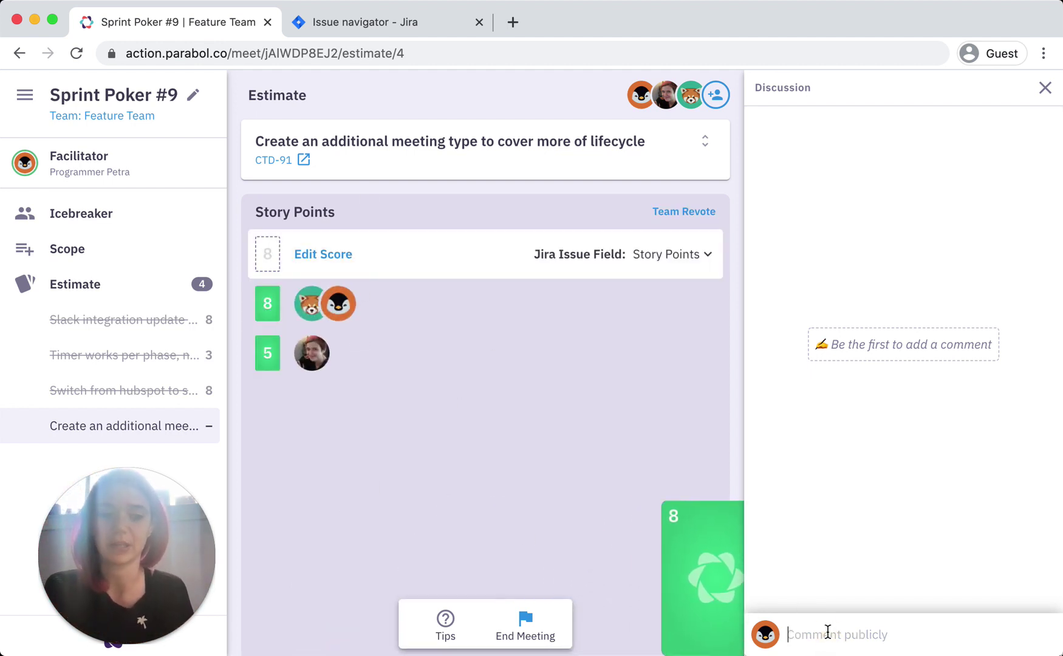
{"action": "type", "text": "Why do you think it's a 5?"}
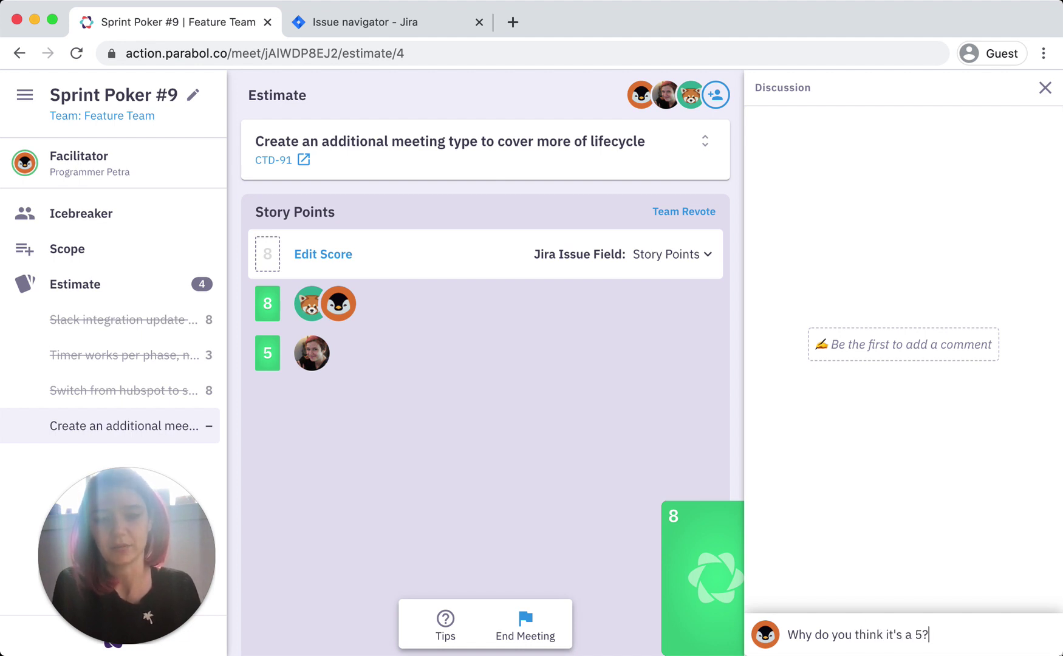
{"action": "key", "text": "Return"}
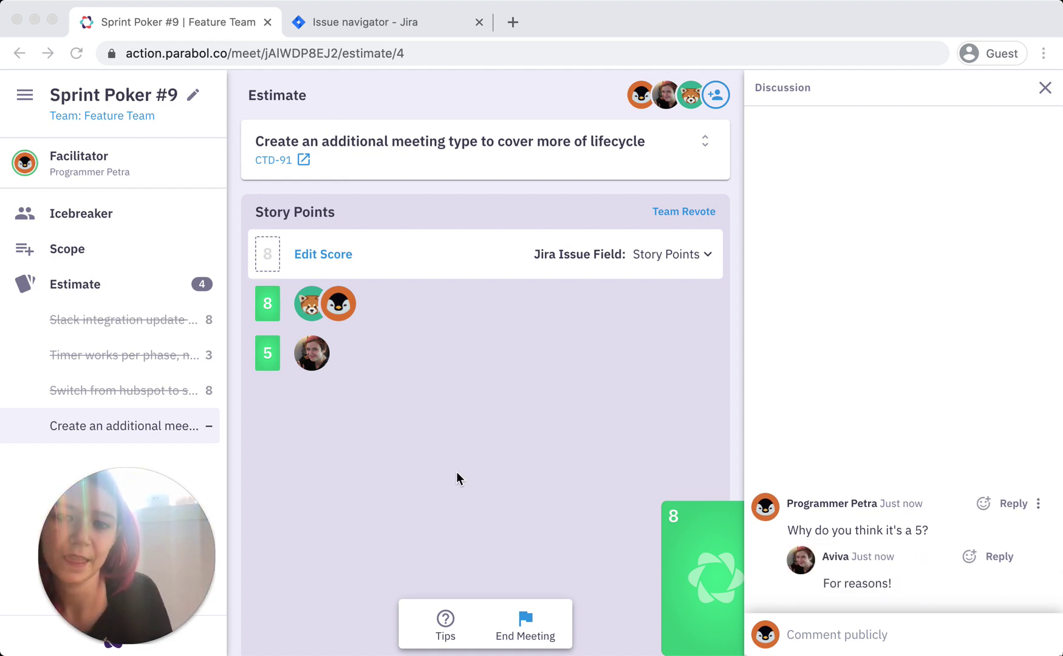
React 🎉 to the reply and set CTD-91's final score to 8.
{"action": "left_click", "coordinate": [484, 456]}
{"action": "left_click", "coordinate": [979, 559]}
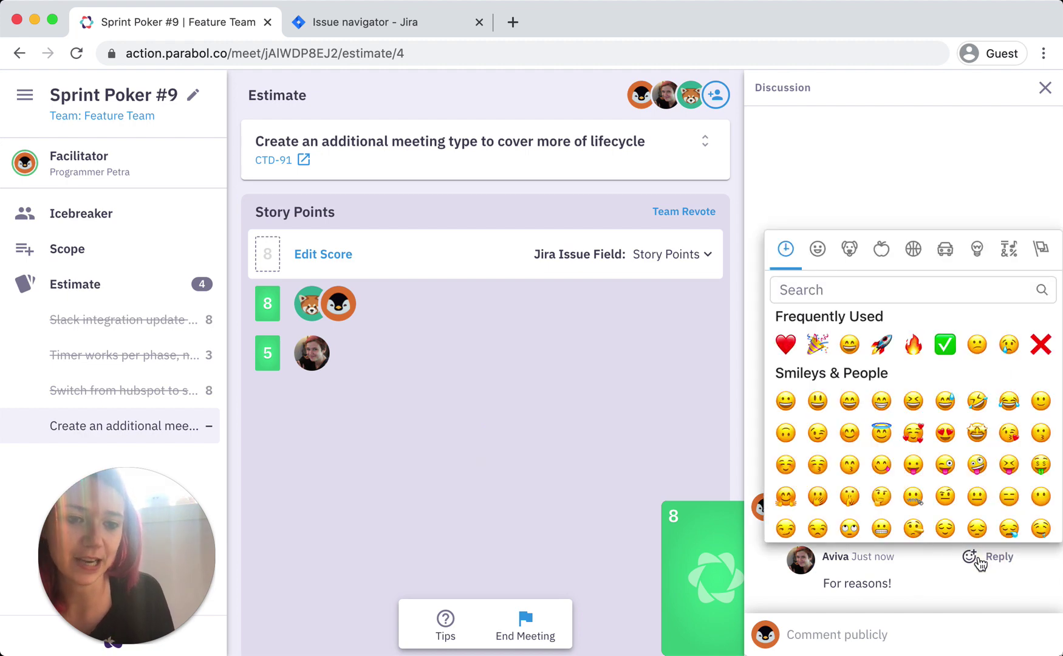
{"action": "left_click", "coordinate": [818, 345]}
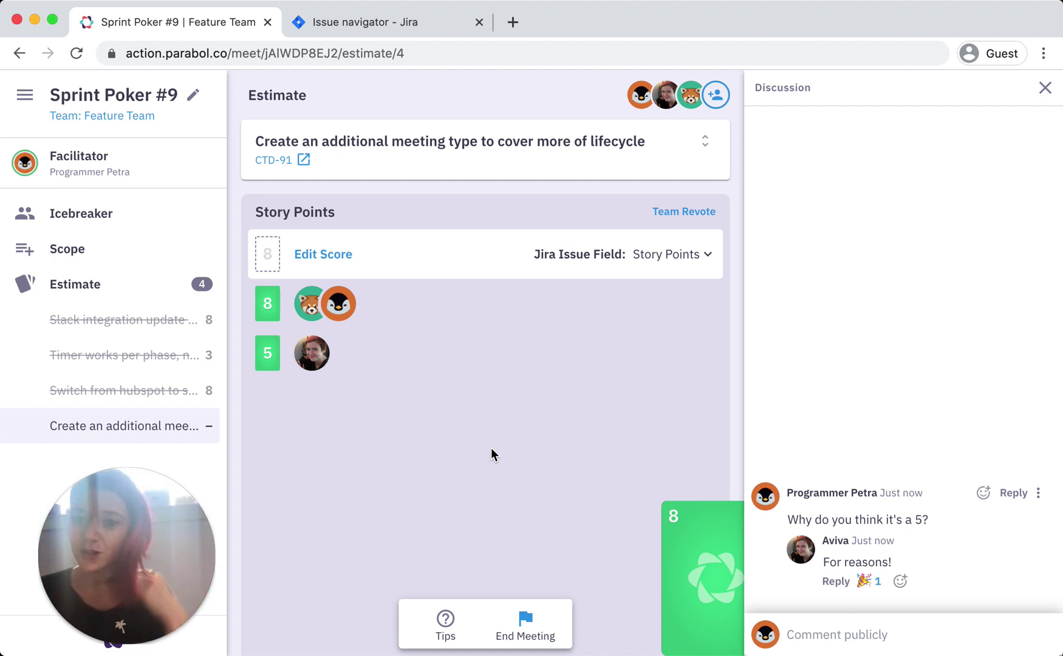
{"action": "left_click", "coordinate": [263, 306]}
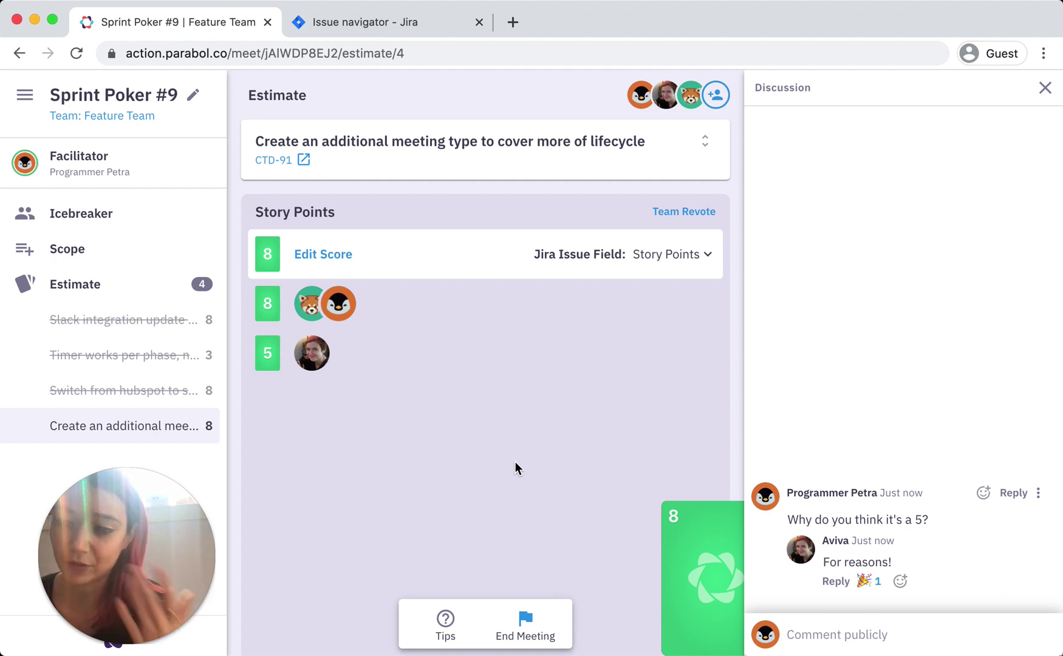
End Sprint Poker #9 and open its meeting summary from the Timeline estimates.
{"action": "left_click", "coordinate": [524, 623]}
{"action": "left_click", "coordinate": [526, 623]}
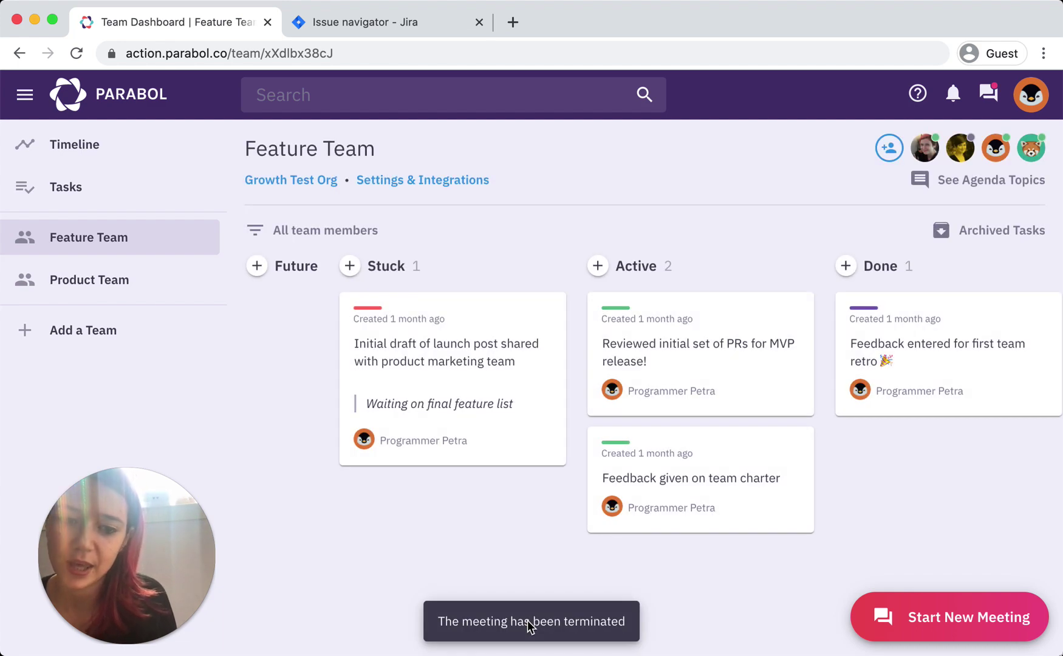
{"action": "left_click", "coordinate": [70, 145]}
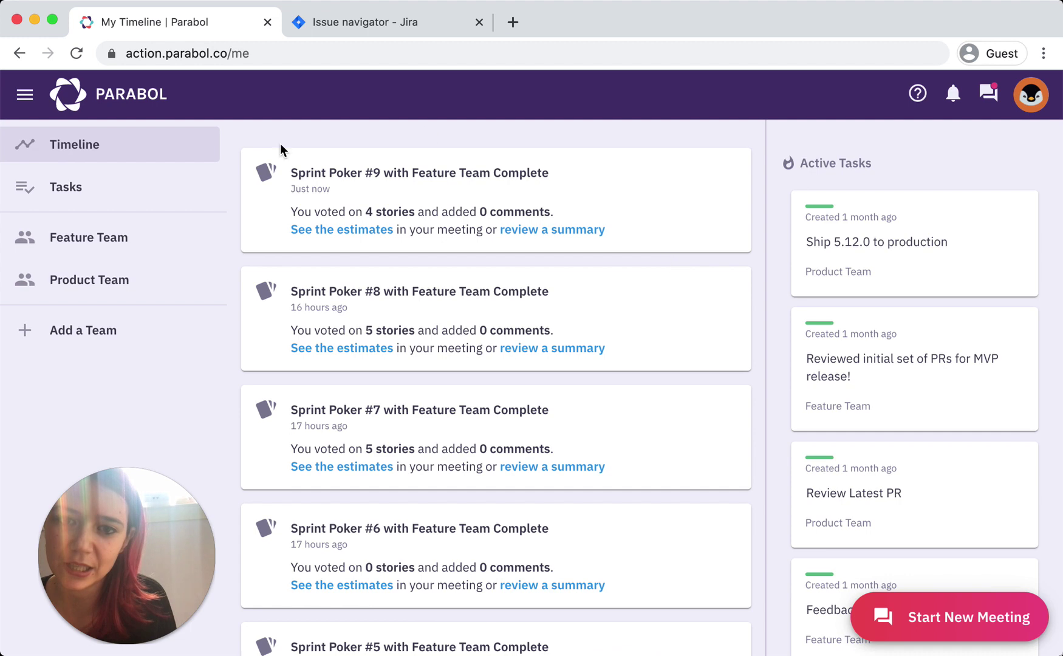
{"action": "left_click", "coordinate": [336, 235]}
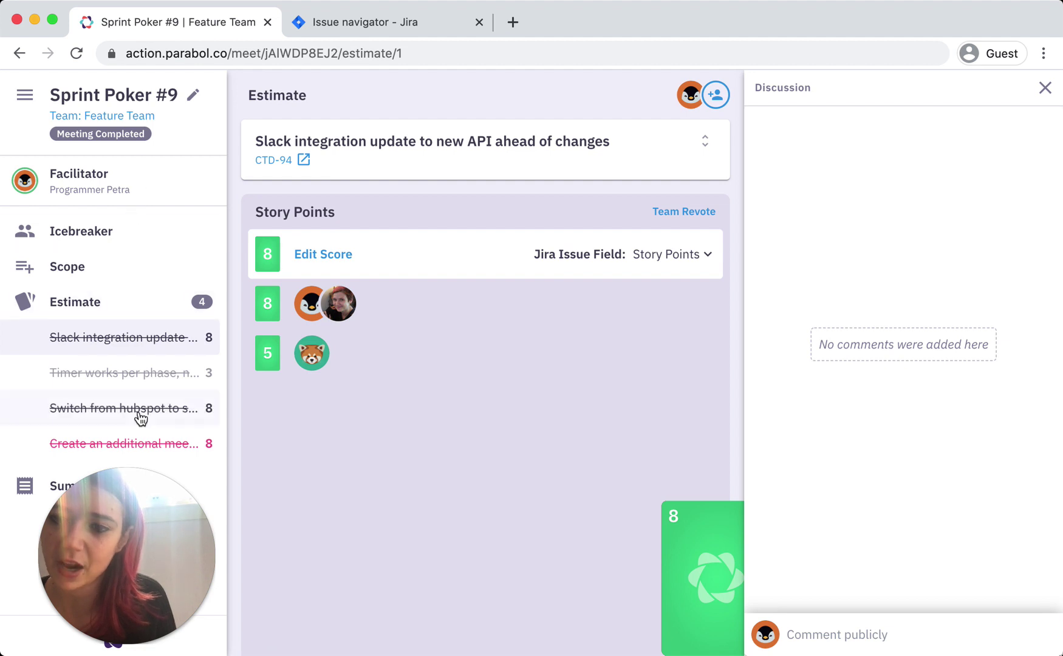
{"action": "left_click", "coordinate": [27, 488]}
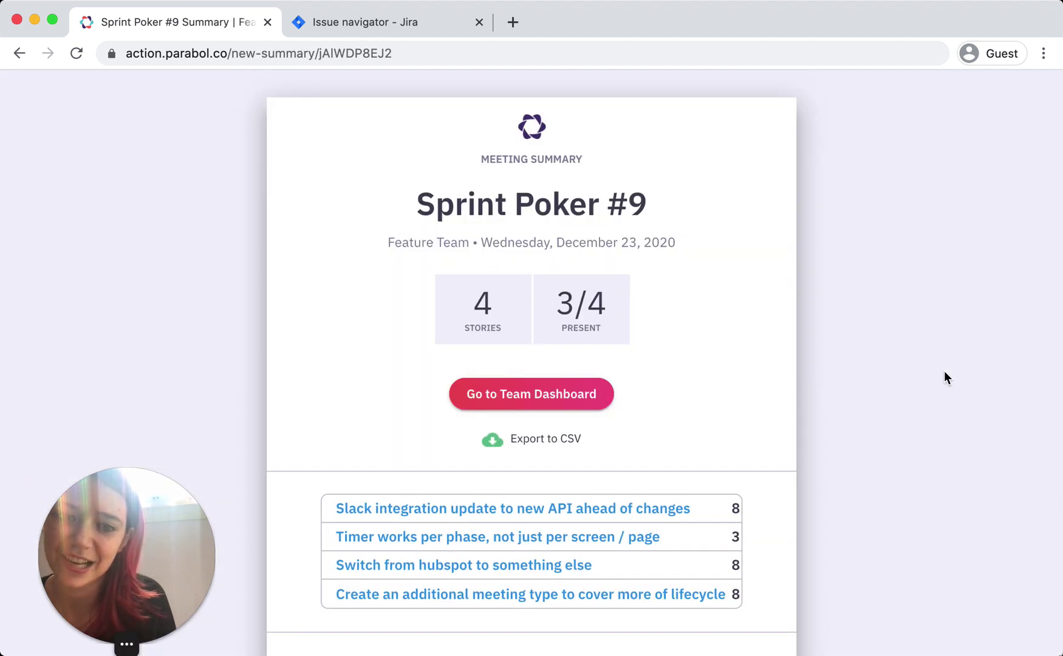
Review the summary's four scores (8, 3, 8, 8), then go to the Feature Team dashboard.
{"action": "scroll", "coordinate": [733, 546], "scroll_direction": "down", "scroll_amount": 3}
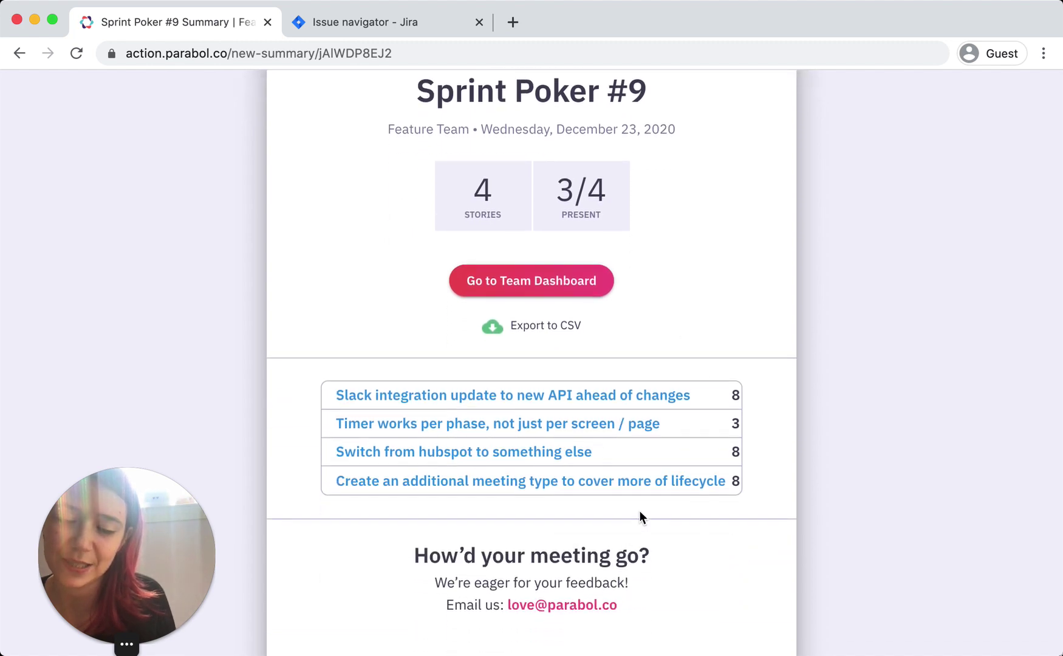
{"action": "scroll", "coordinate": [620, 474], "scroll_direction": "up", "scroll_amount": 1}
{"action": "left_click", "coordinate": [597, 421]}
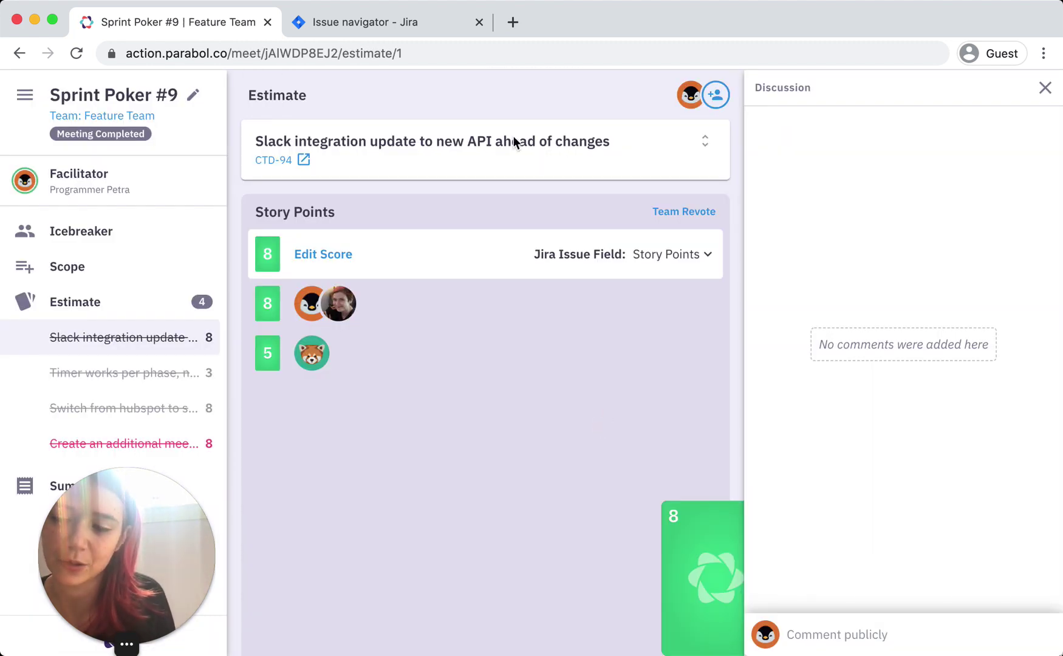
{"action": "left_click", "coordinate": [28, 484]}
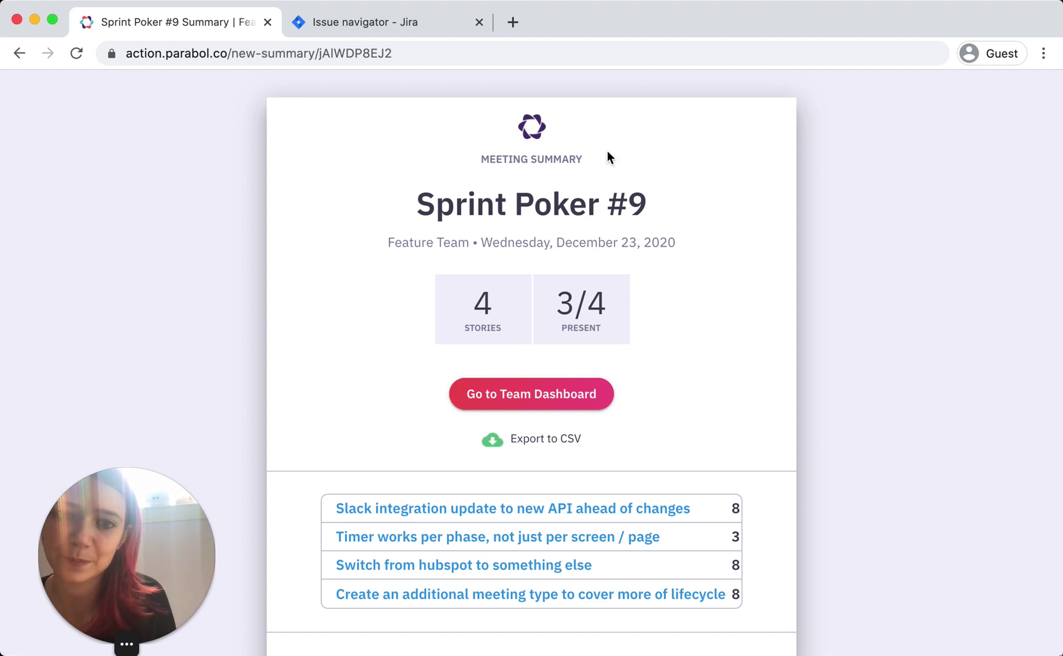
{"action": "left_click", "coordinate": [490, 393]}
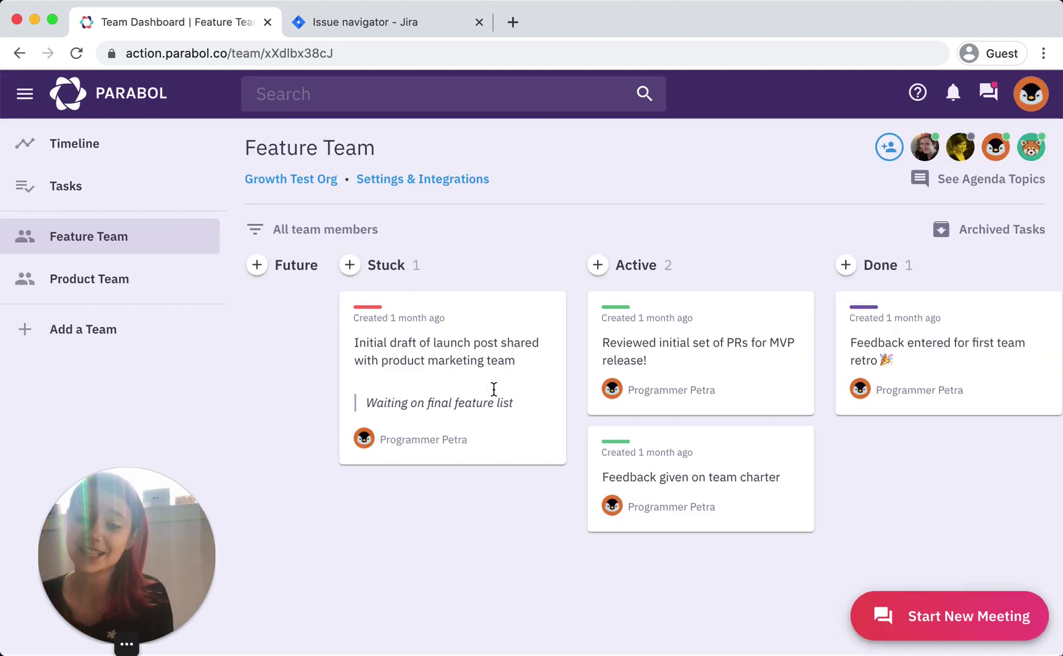